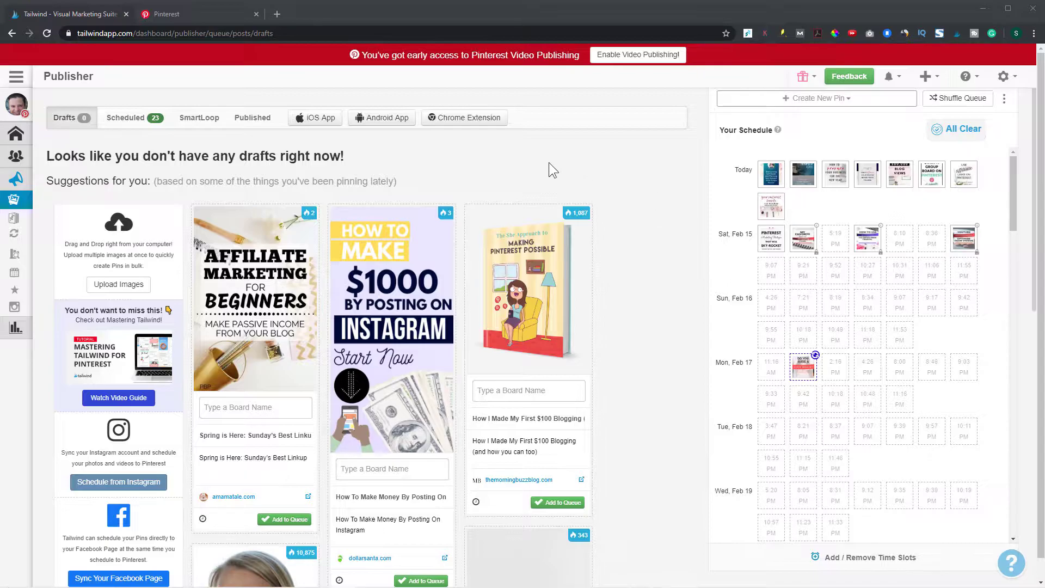
# Review the scheduled pins, the First Loop in SmartLoop, and the upcoming pinning schedule
pyautogui.click(129, 119)
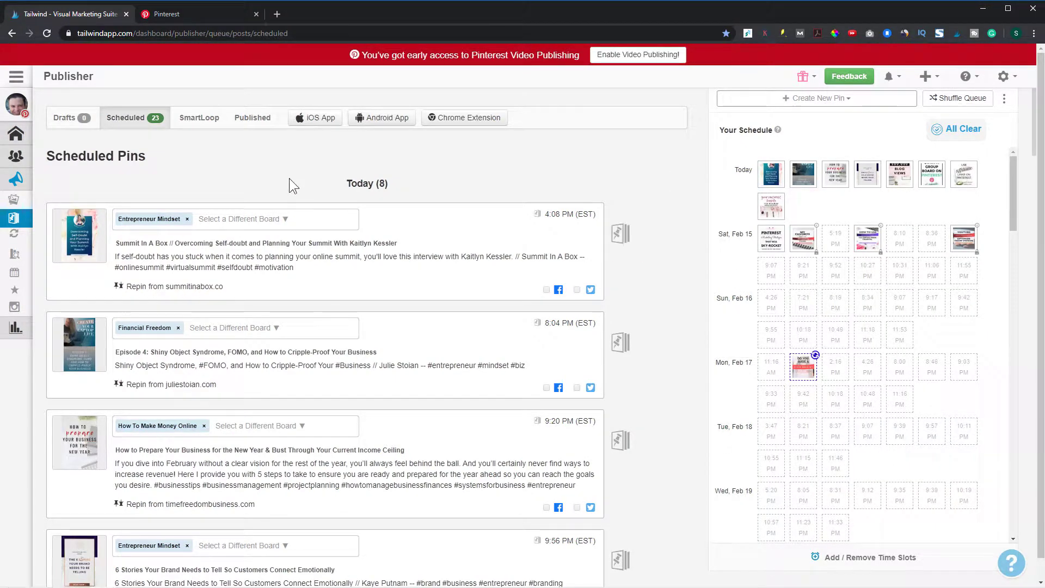
pyautogui.click(199, 120)
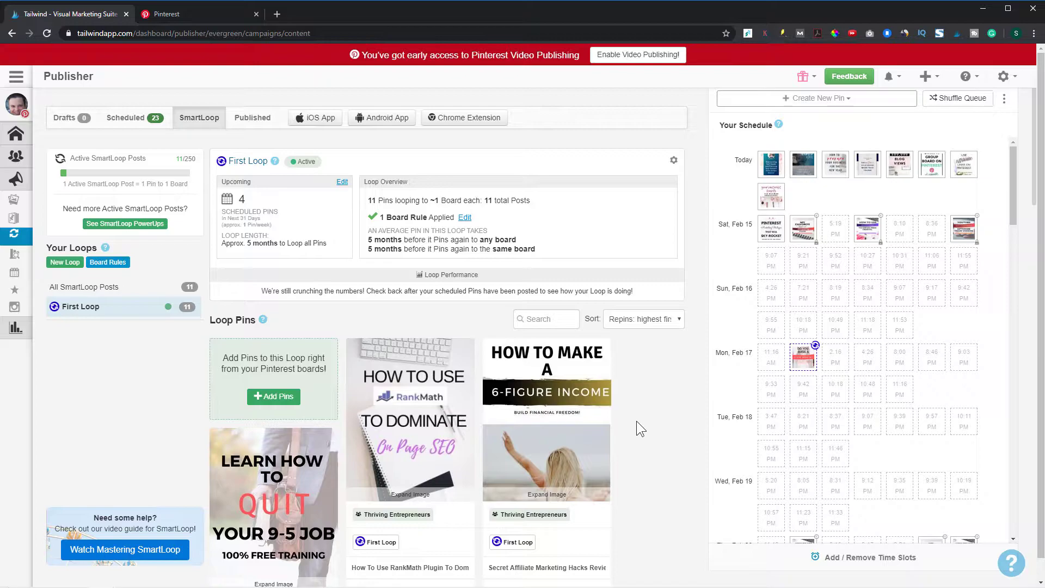
pyautogui.moveTo(36, 248)
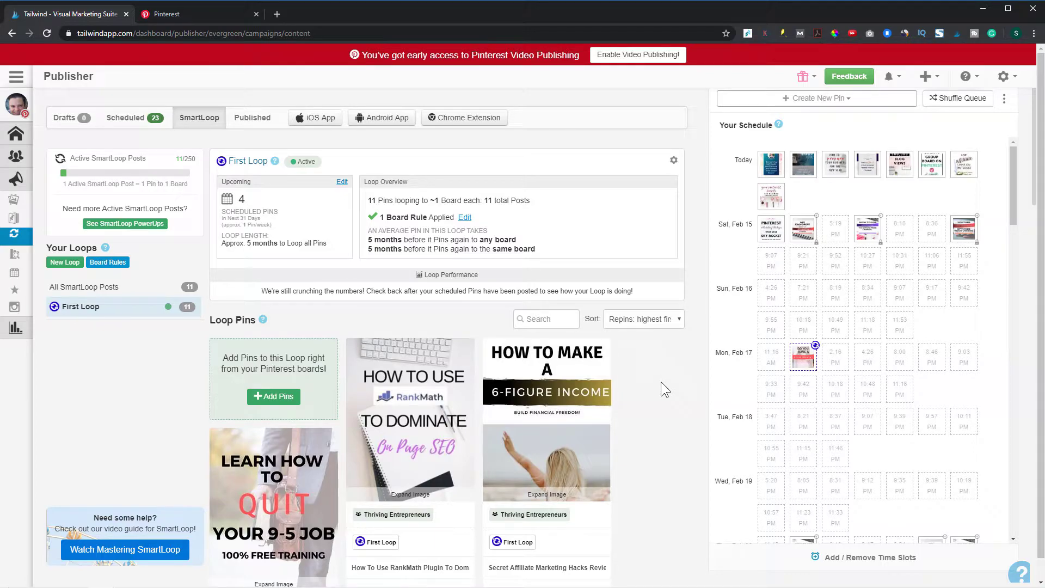
pyautogui.moveTo(895, 186)
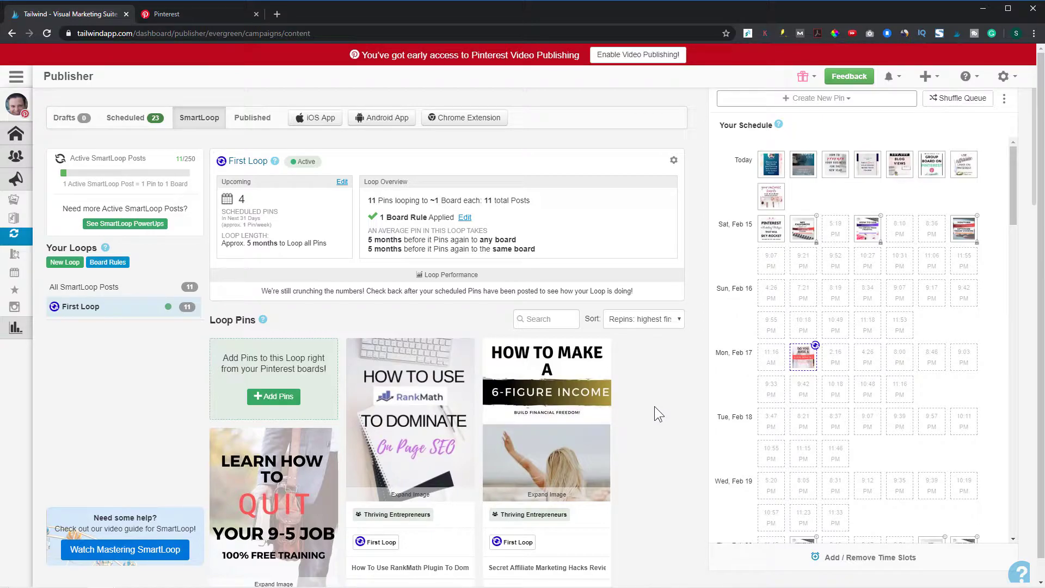
# Recreate the General Queue's weekly pinning schedule with a higher number of posts per day, shifting previously scheduled pins into the new timeslots
pyautogui.click(866, 558)
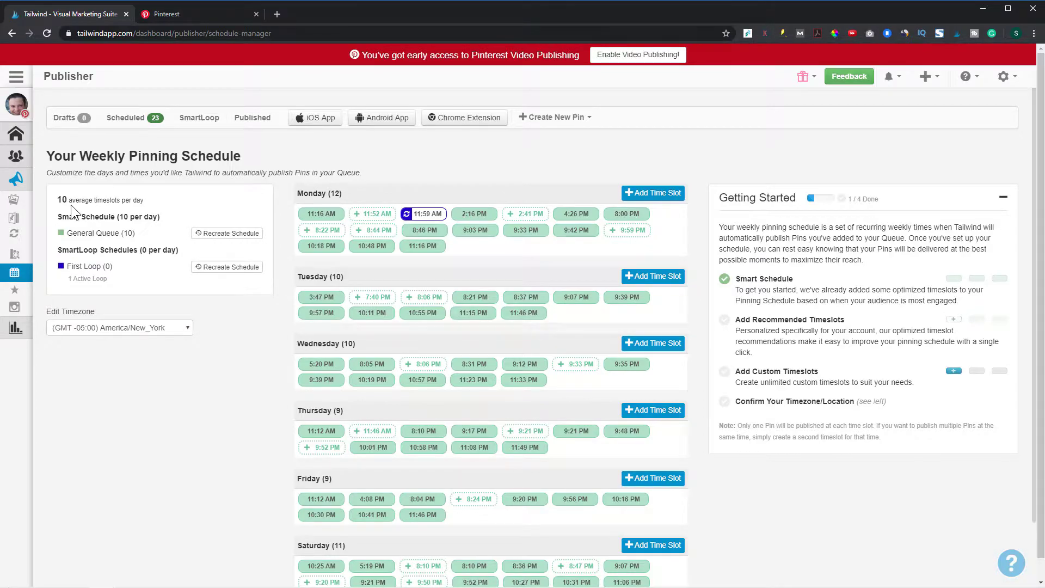
pyautogui.click(225, 234)
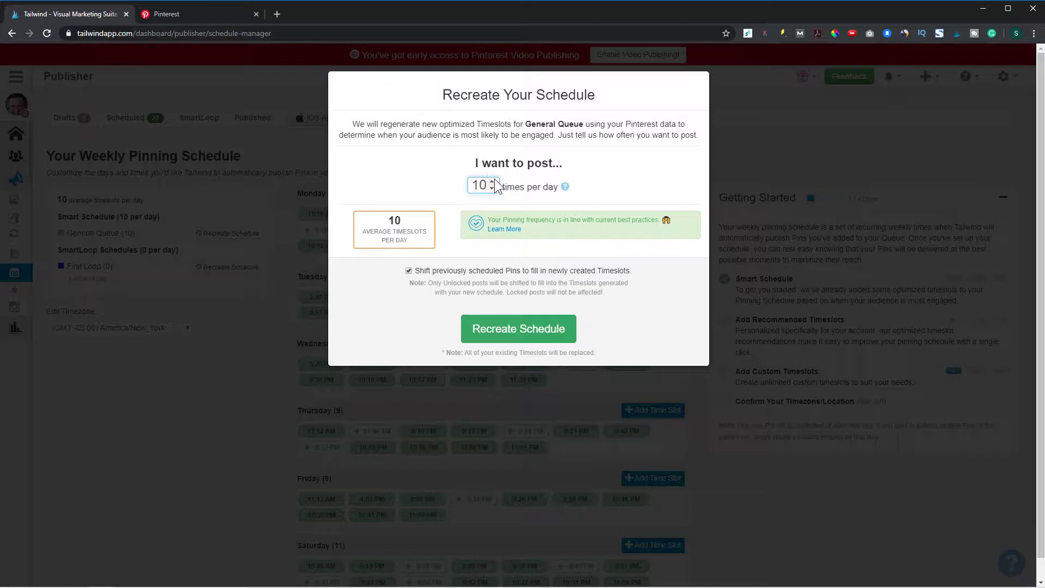
pyautogui.click(493, 182)
pyautogui.click(492, 182)
pyautogui.click(492, 182)
pyautogui.click(493, 182)
pyautogui.click(492, 182)
pyautogui.click(528, 341)
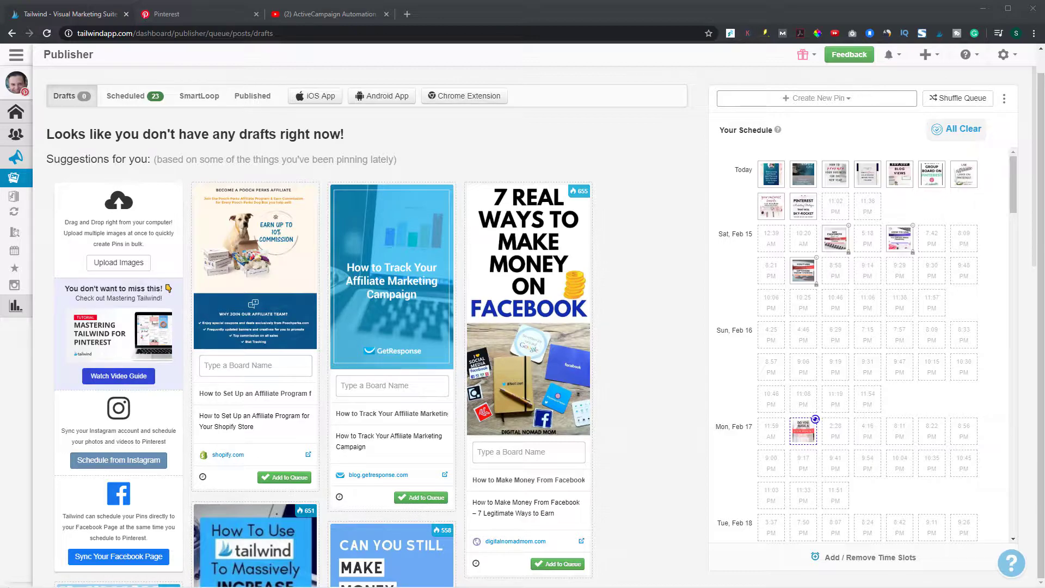
# Upload the email marketing automation image as a draft pin and assign it to the Email Marketing board
pyautogui.moveTo(335, 256); pyautogui.dragTo(316, 274)
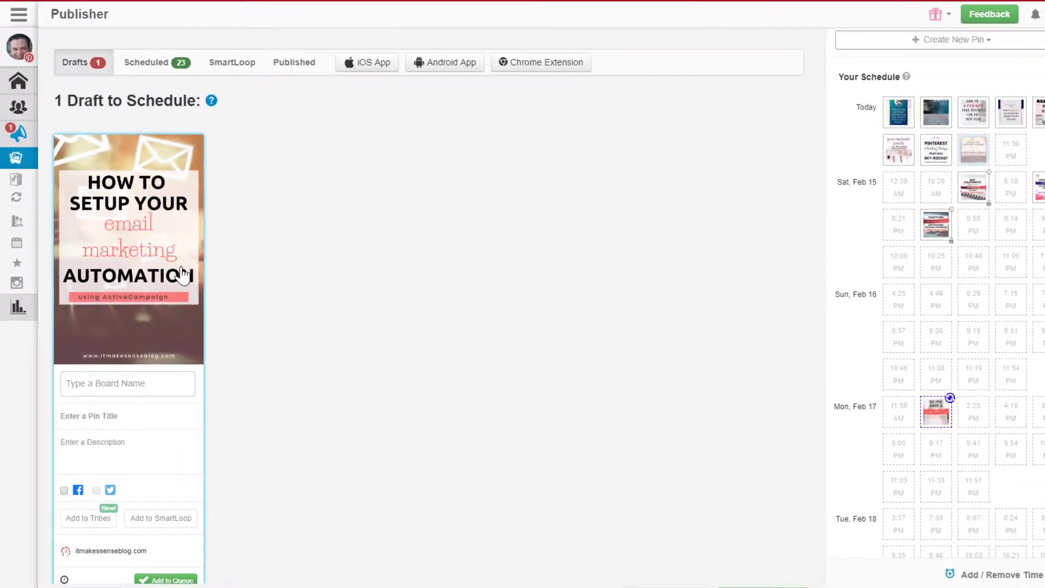
pyautogui.scroll(-1, 197, 376)
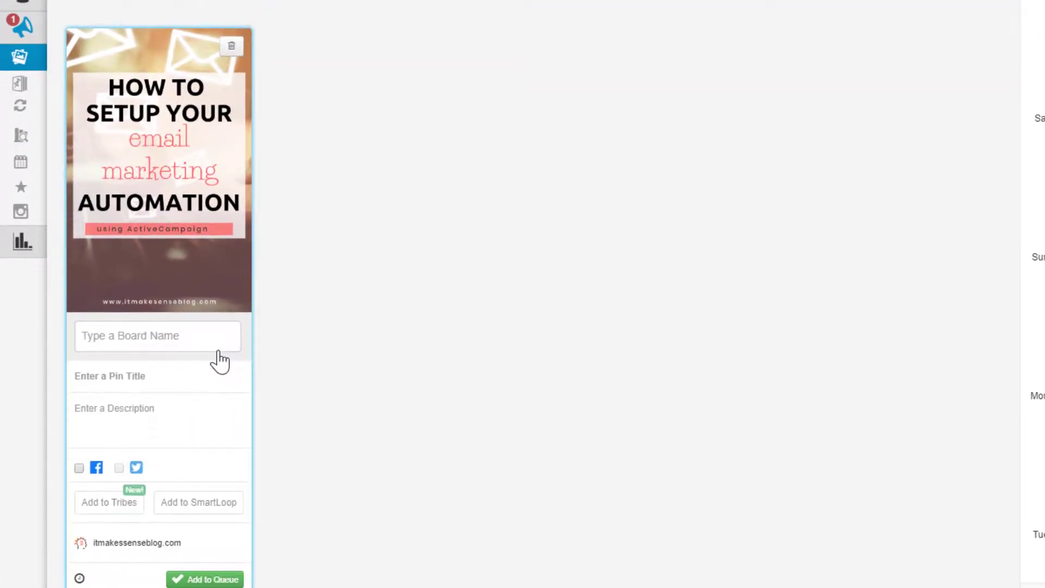
pyautogui.click(189, 337)
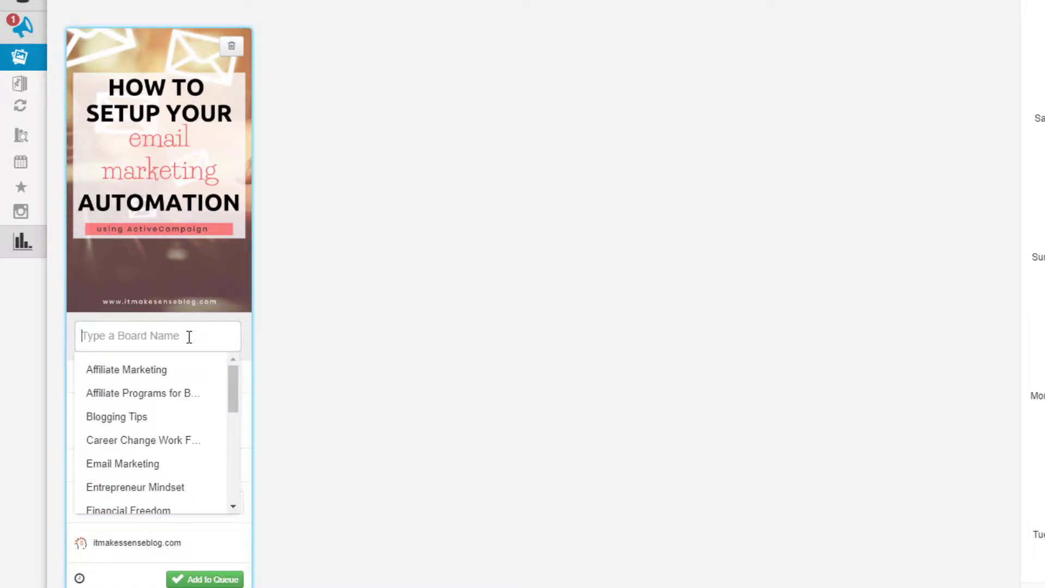
pyautogui.scroll(-2, 179, 425)
pyautogui.click(158, 390)
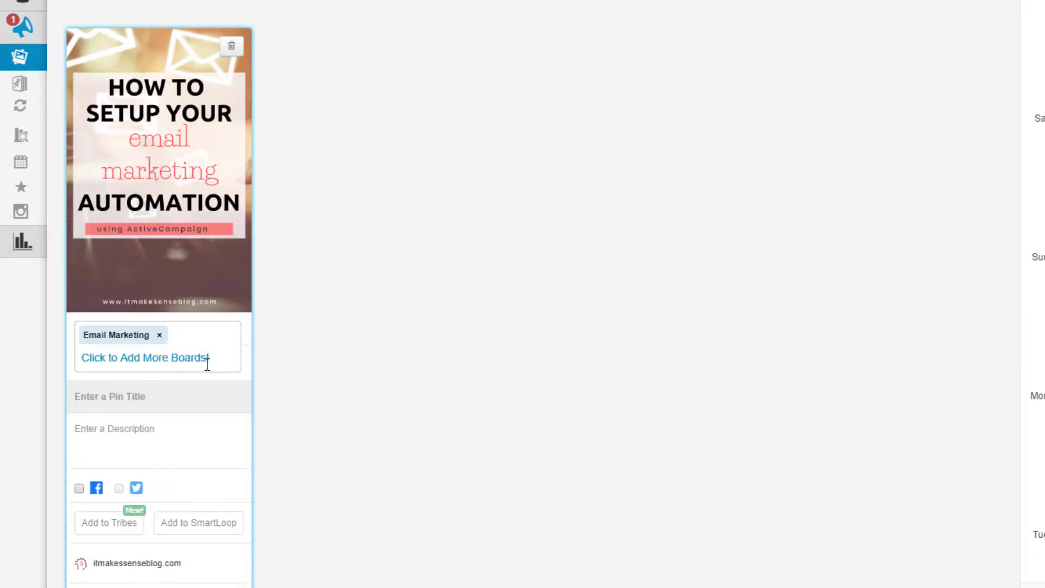
# Add the Thriving Entrepreneurs and It Makes Sense Blog boards to the draft pin
pyautogui.click(206, 347)
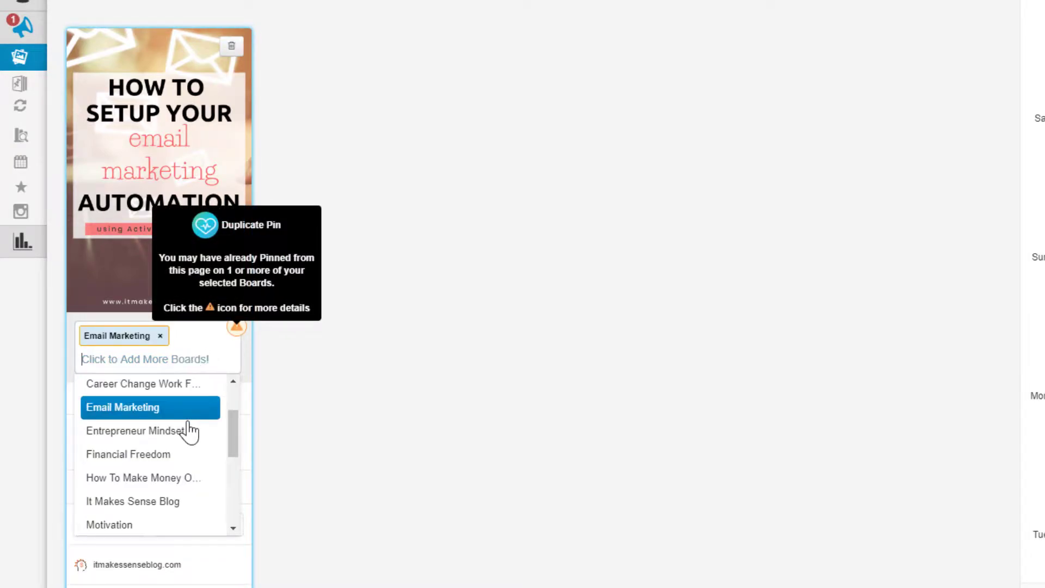
pyautogui.scroll(-2, 179, 441)
pyautogui.scroll(-2, 161, 512)
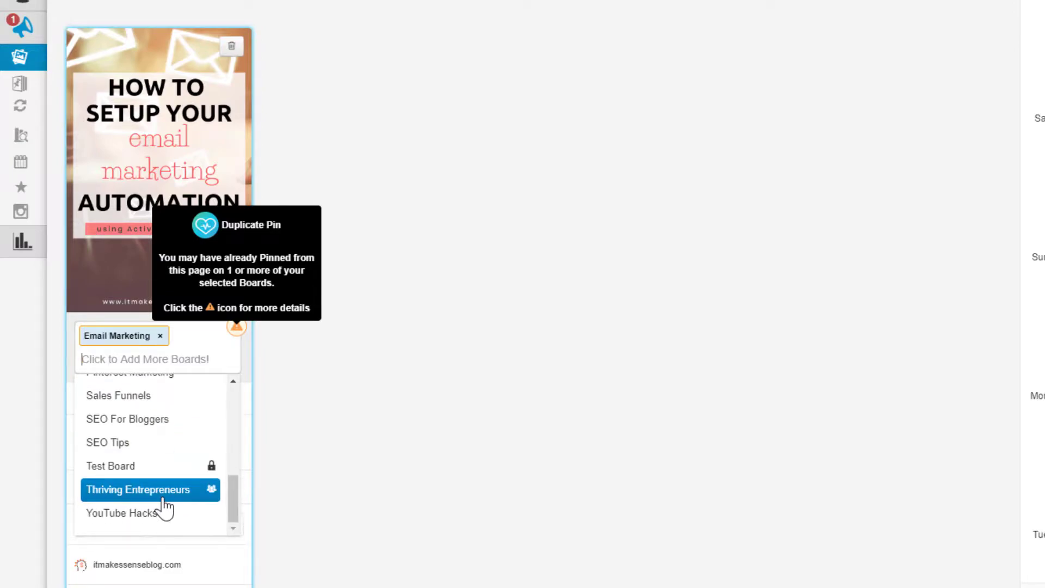
pyautogui.click(164, 498)
pyautogui.click(204, 346)
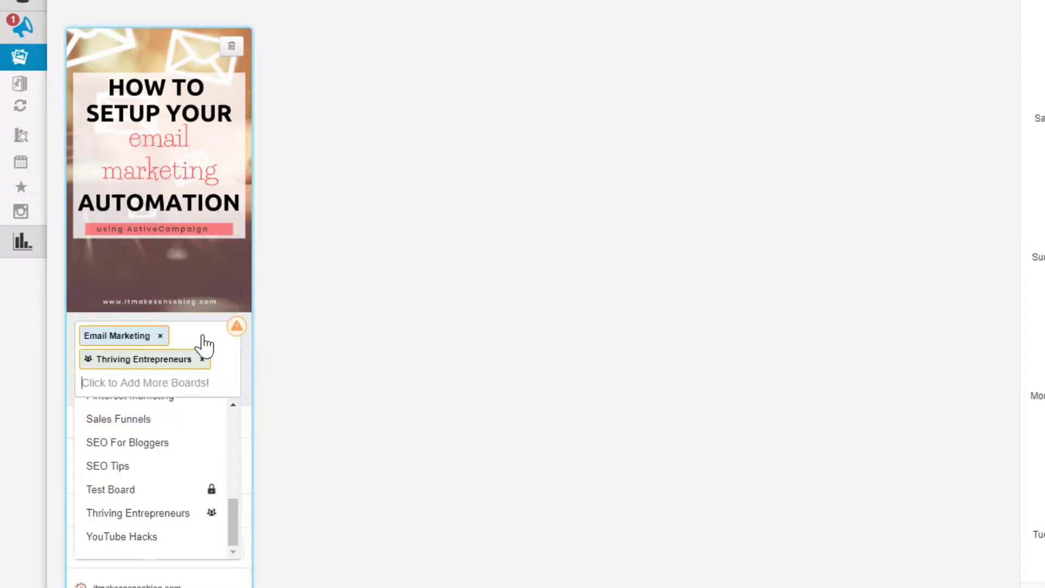
pyautogui.scroll(3, 175, 490)
pyautogui.scroll(3, 173, 493)
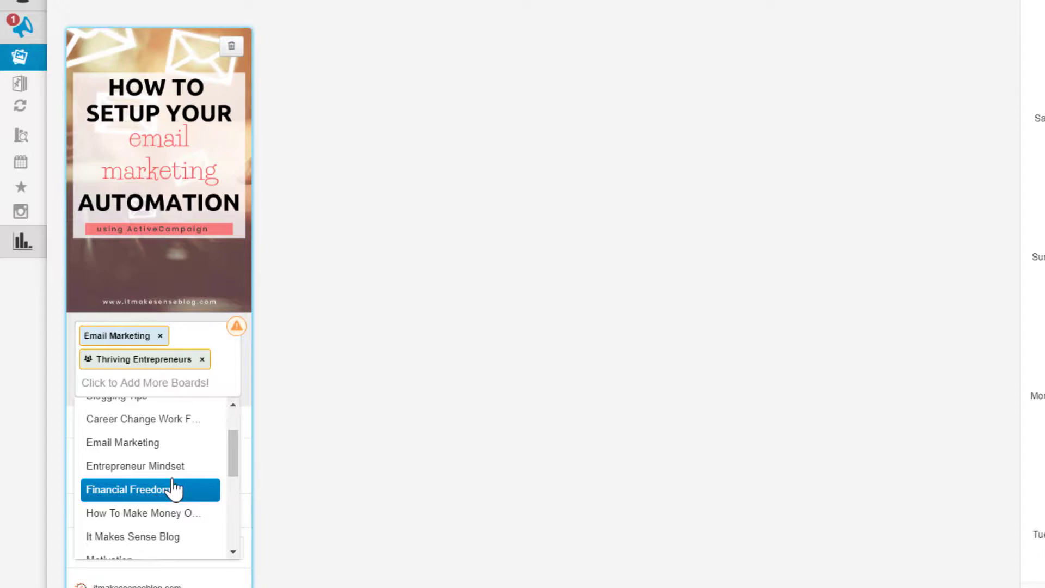
pyautogui.click(157, 537)
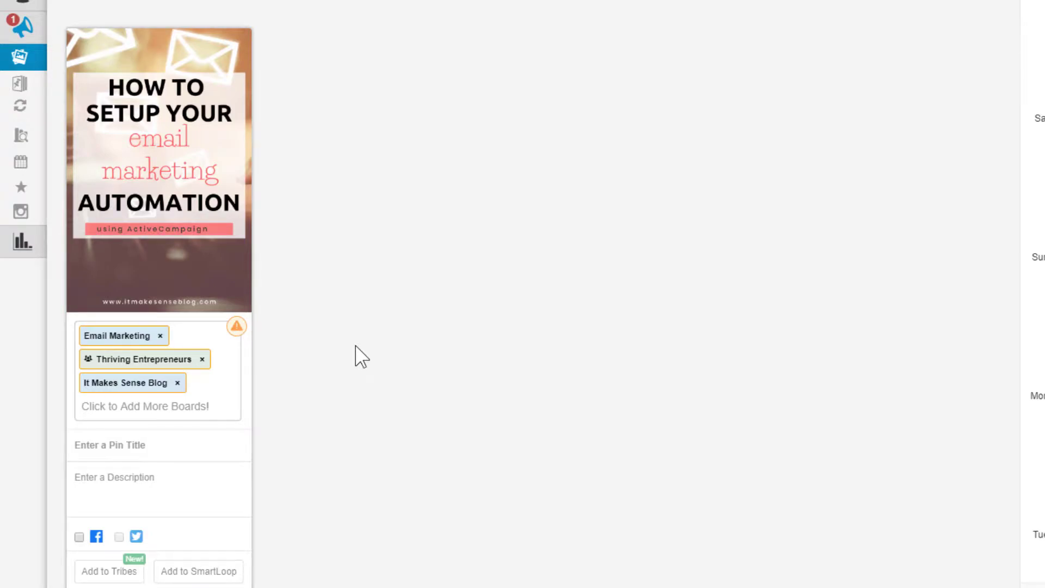
# Set an interval of 4d between the draft's pins, using open time slots and starting Feb 14, 2020 @ 11:02 PM
pyautogui.scroll(-1, 355, 356)
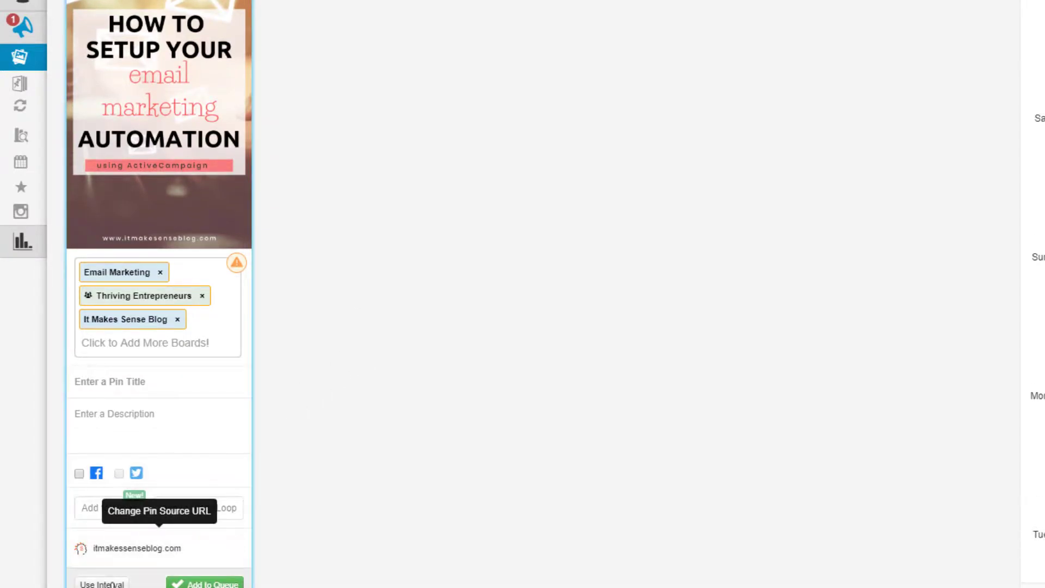
pyautogui.click(98, 583)
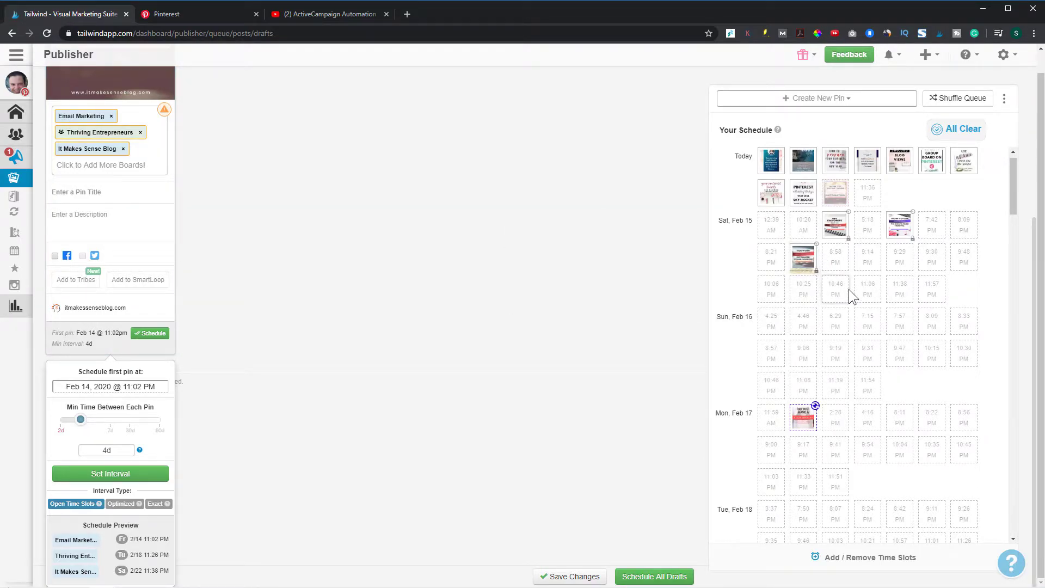
pyautogui.click(107, 474)
# Paste the "ActiveCampaign Automation Tutorial" title and the description about setting up email automations that run 24 hours a day into the draft pin
pyautogui.moveTo(122, 395)
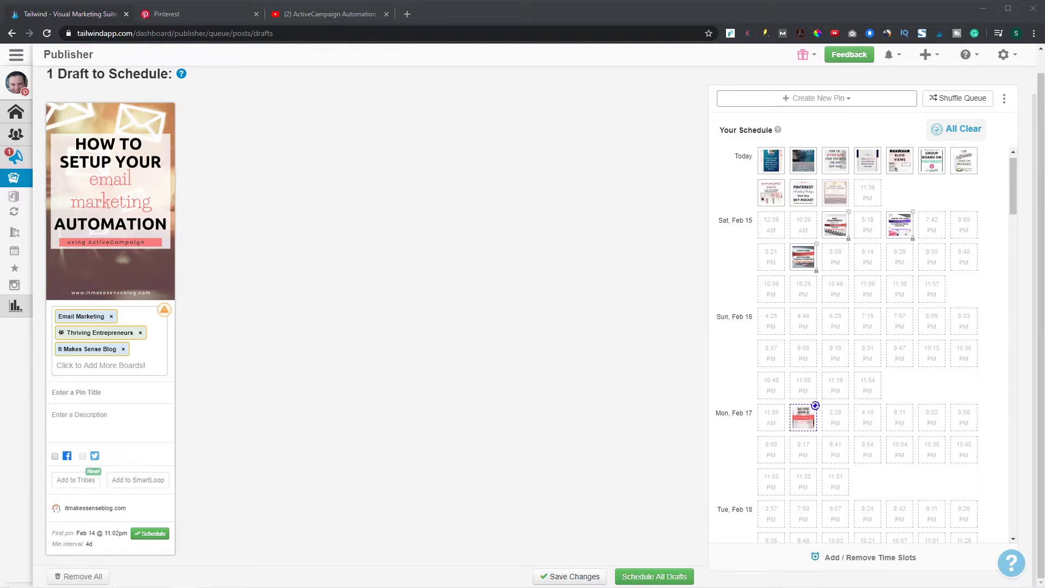
pyautogui.click(105, 392)
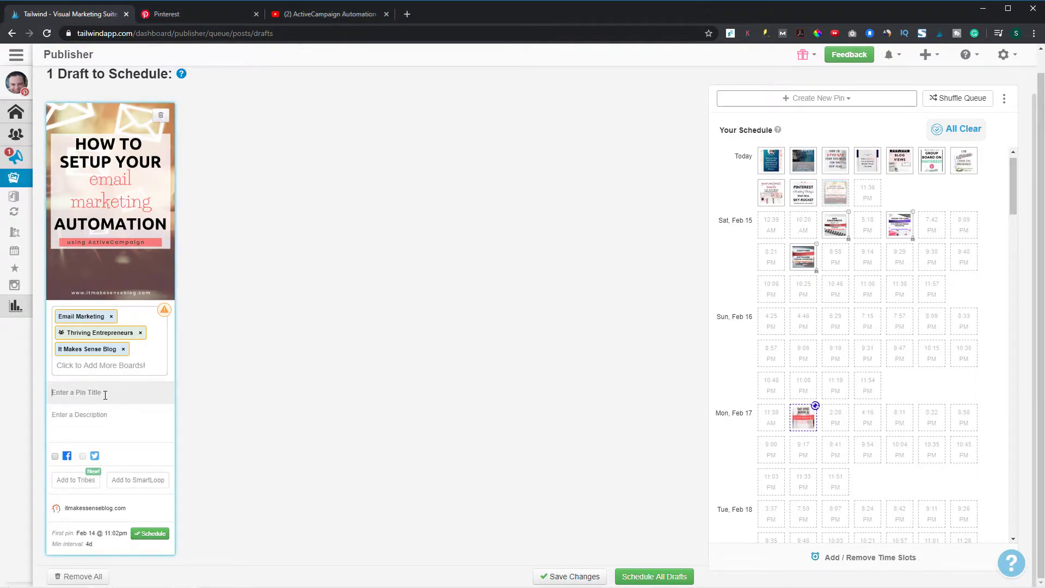
pyautogui.hotkey('ctrl', 'v')
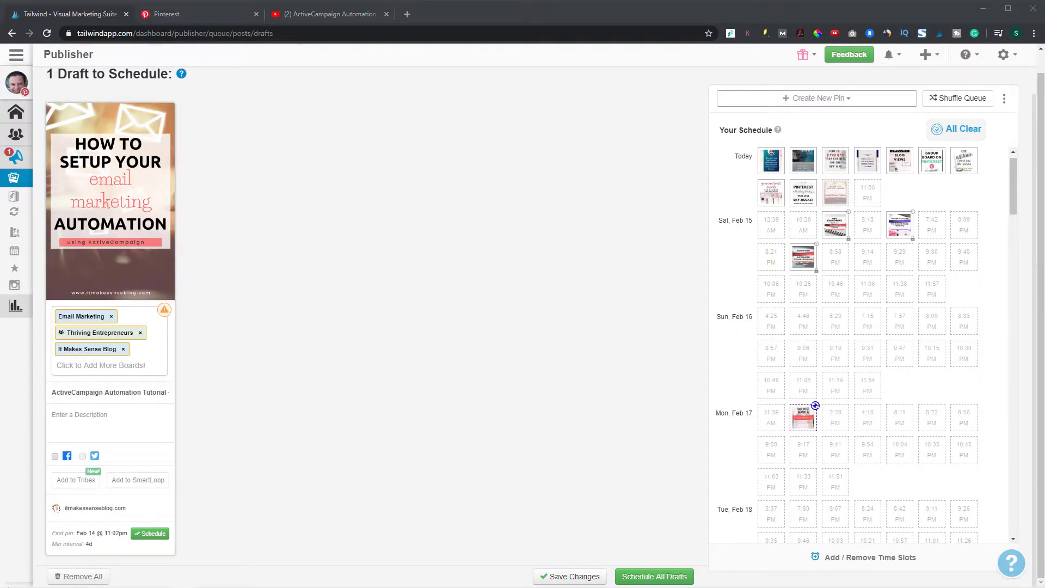
pyautogui.click(110, 420)
pyautogui.write('In this ActiveCampaign automation tutorial, you will learn how to setup email automations that run 24 hours a day, 7 days a week.')
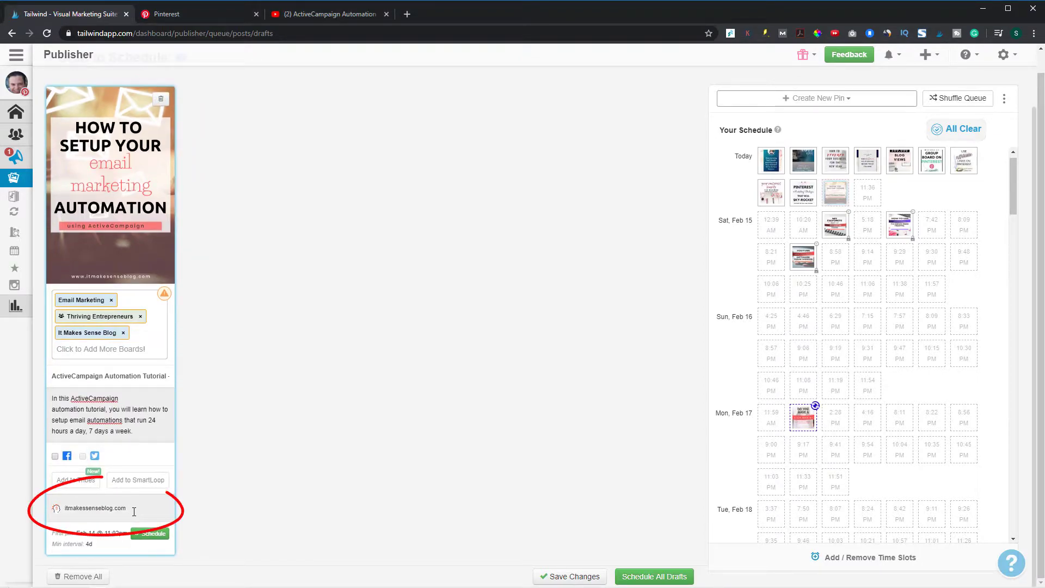
# Clear the itmakessenseblog.com source URL from the draft pin
pyautogui.click(136, 510)
pyautogui.press('BackSpace')
pyautogui.press('BackSpace')
pyautogui.press('BackSpace')
pyautogui.press('BackSpace')
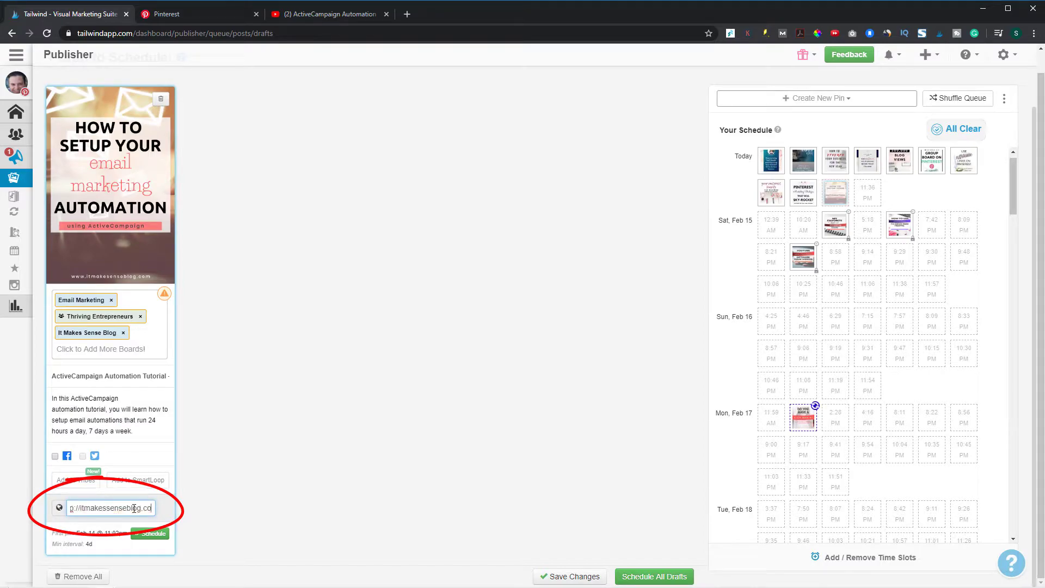
pyautogui.press('BackSpace')
pyautogui.press('BackSpace')
pyautogui.press('BackSpace')
pyautogui.press('BackSpace')
pyautogui.press('BackSpace')
pyautogui.press('BackSpace')
pyautogui.press('BackSpace')
pyautogui.press('BackSpace')
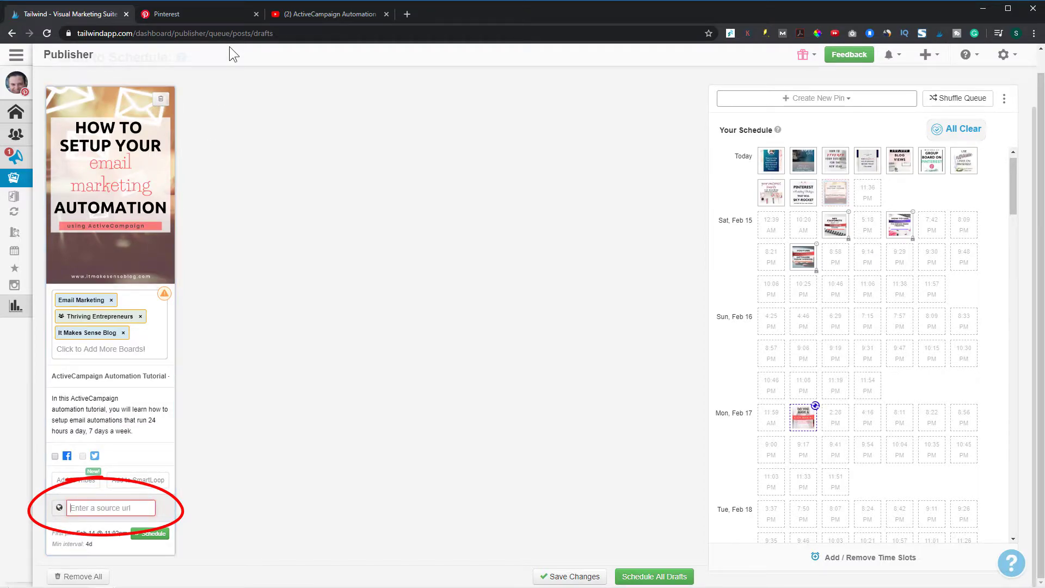
# Copy the share link of the ActiveCampaign Automation Tutorial video on YouTube and paste it as the Tailwind draft pin's source URL
pyautogui.click(329, 14)
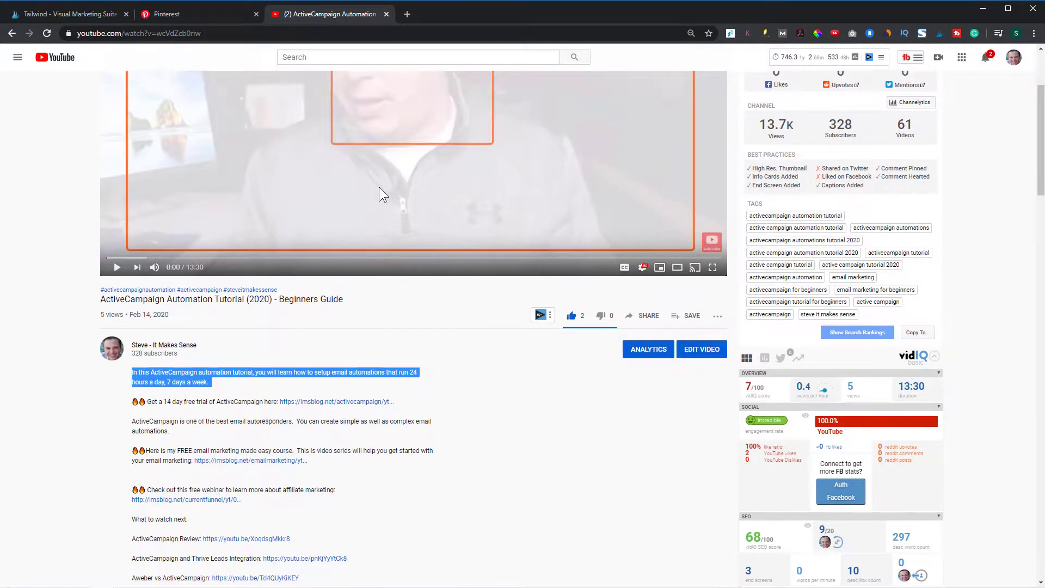
pyautogui.scroll(3, 380, 191)
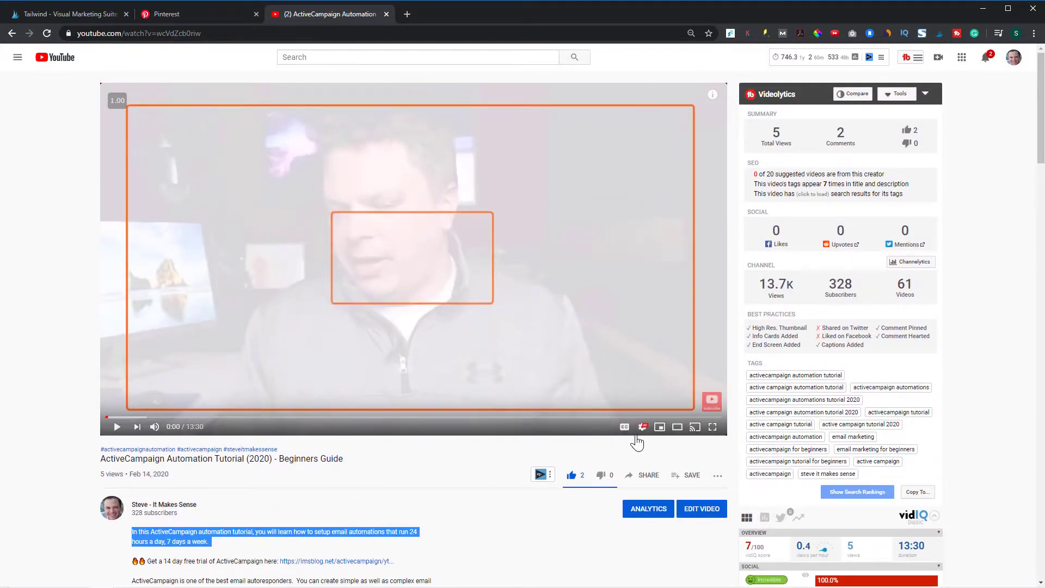
pyautogui.click(647, 480)
pyautogui.click(616, 335)
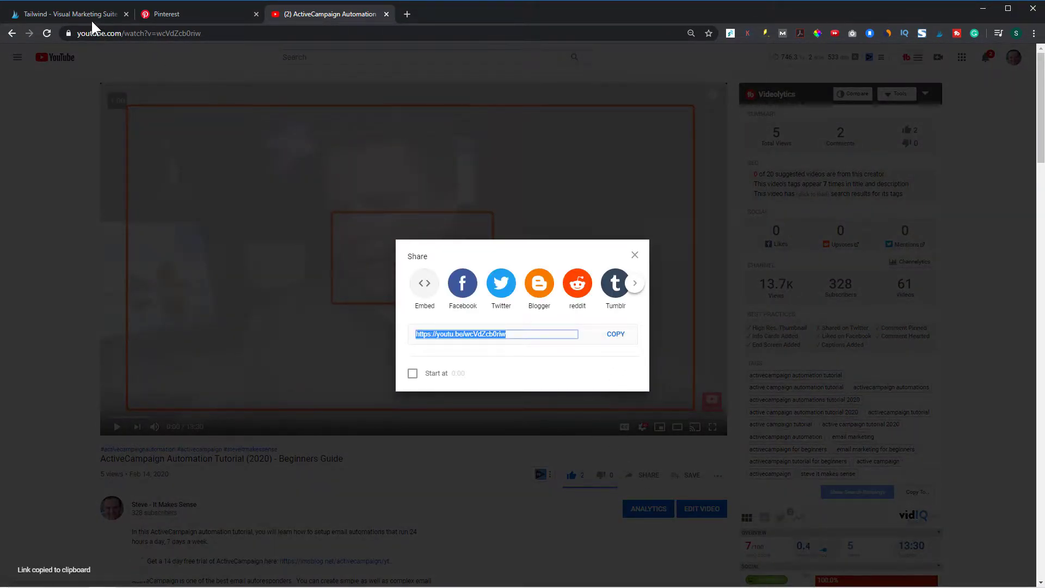
pyautogui.click(74, 12)
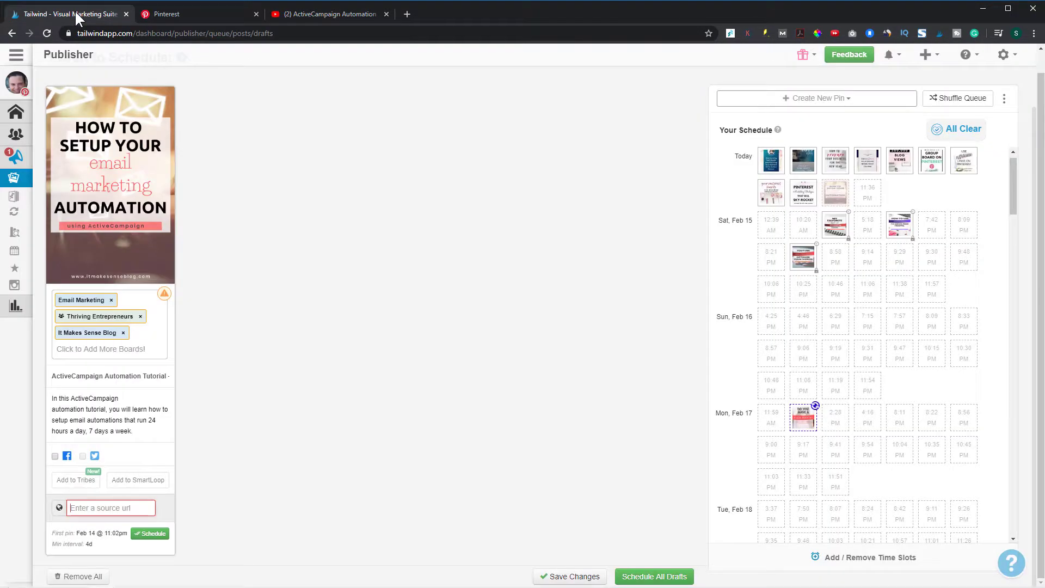
pyautogui.click(86, 507)
pyautogui.hotkey('ctrl', 'v')
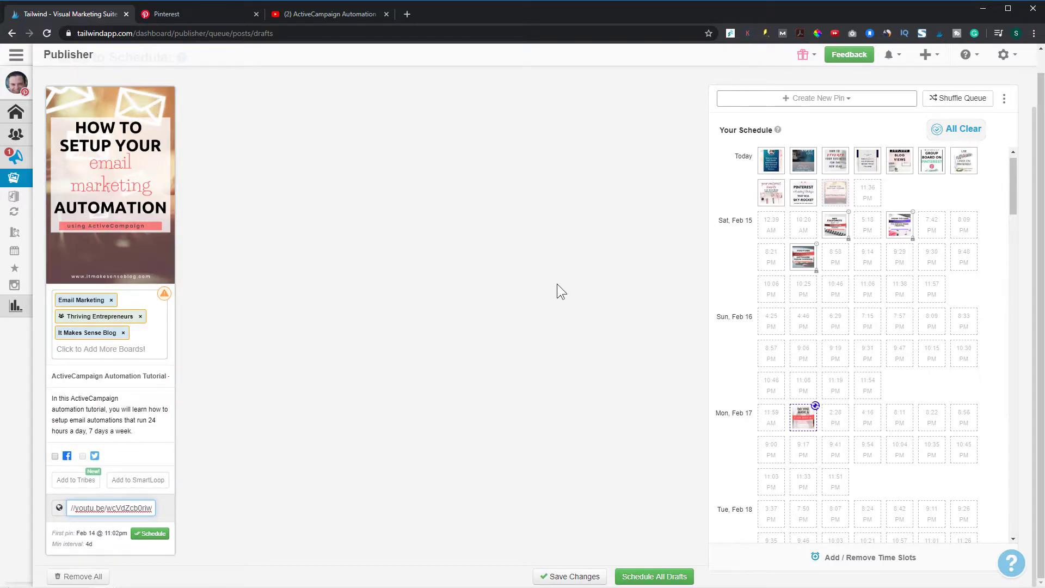
# Schedule the completed ActiveCampaign draft pin to its selected boards
pyautogui.scroll(1, 433, 383)
pyautogui.scroll(-1, 207, 528)
pyautogui.click(145, 534)
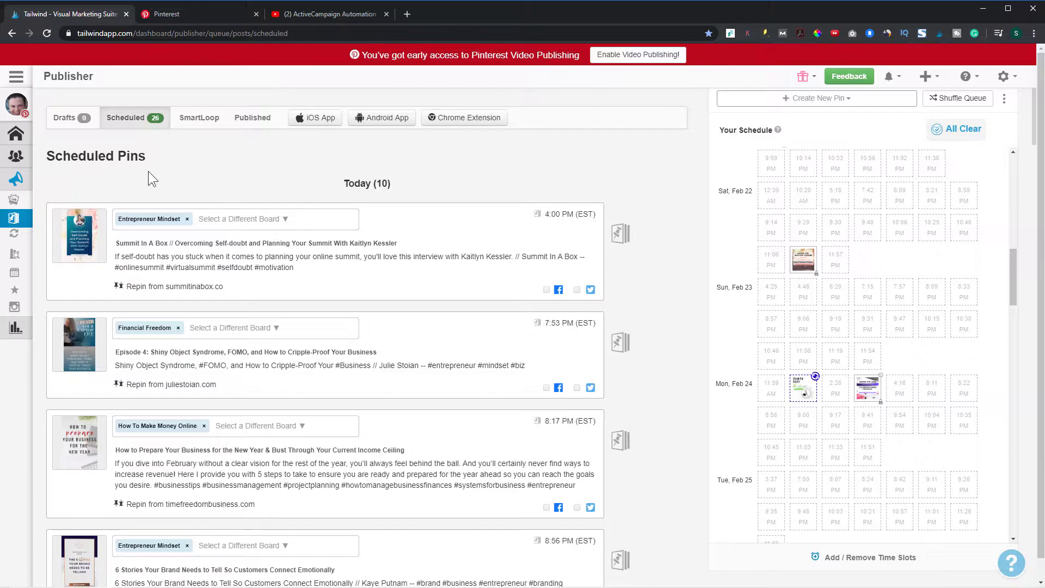
# Switch to Pinterest and examine the boards on the It Makes Sense Blog profile
pyautogui.click(191, 11)
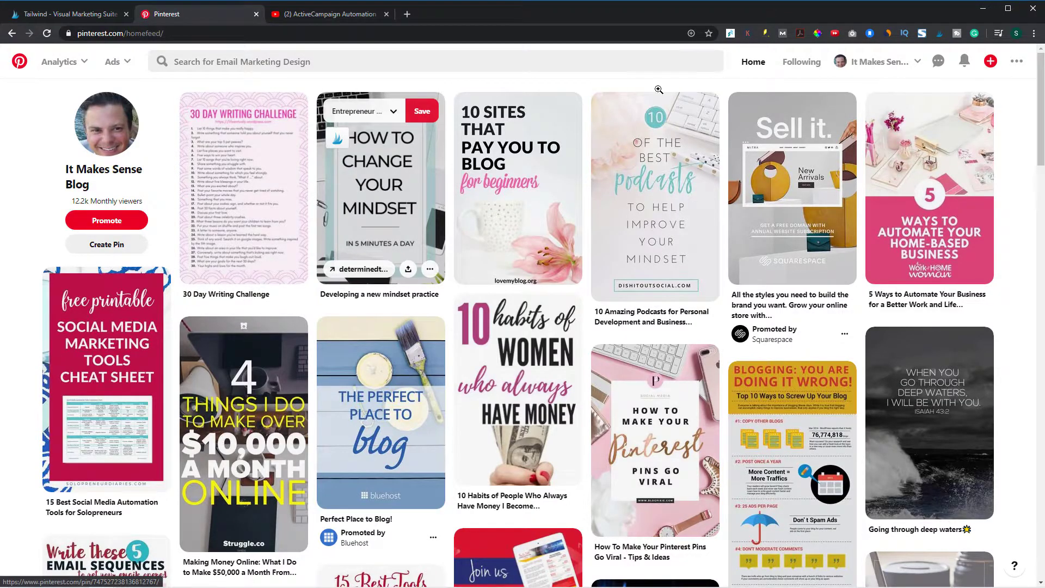
pyautogui.click(917, 64)
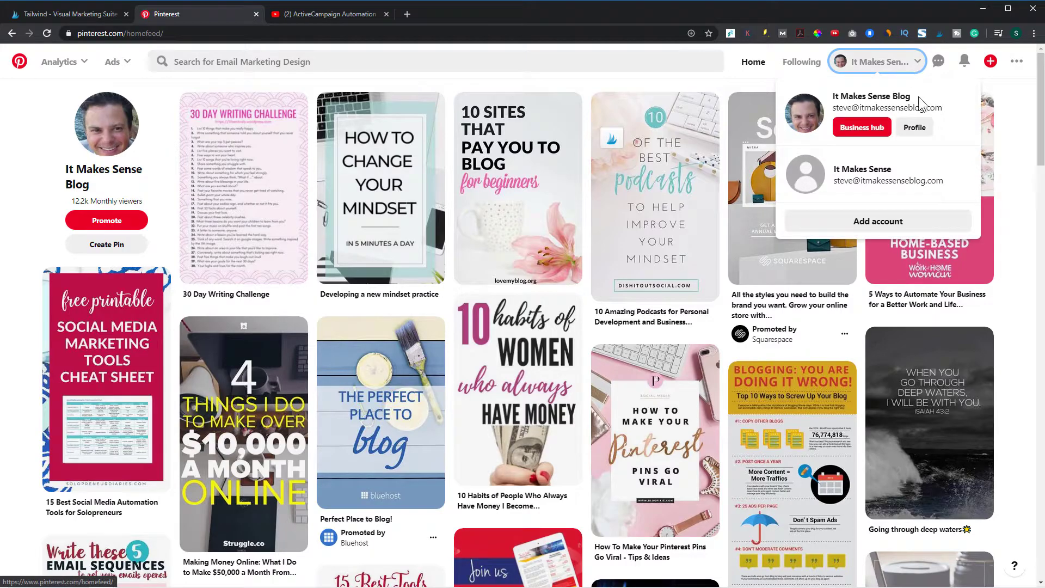
pyautogui.click(910, 129)
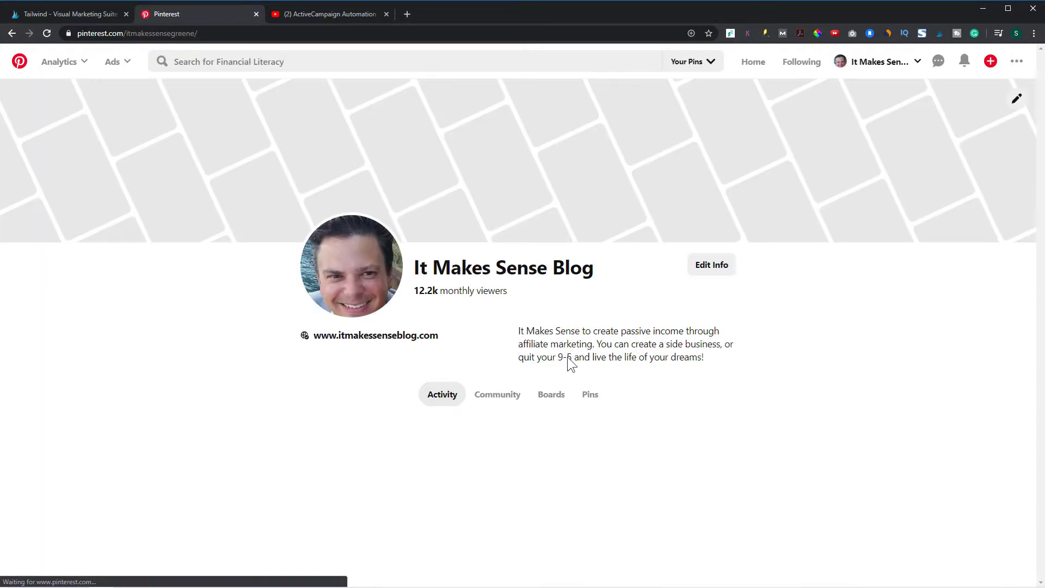
pyautogui.click(551, 395)
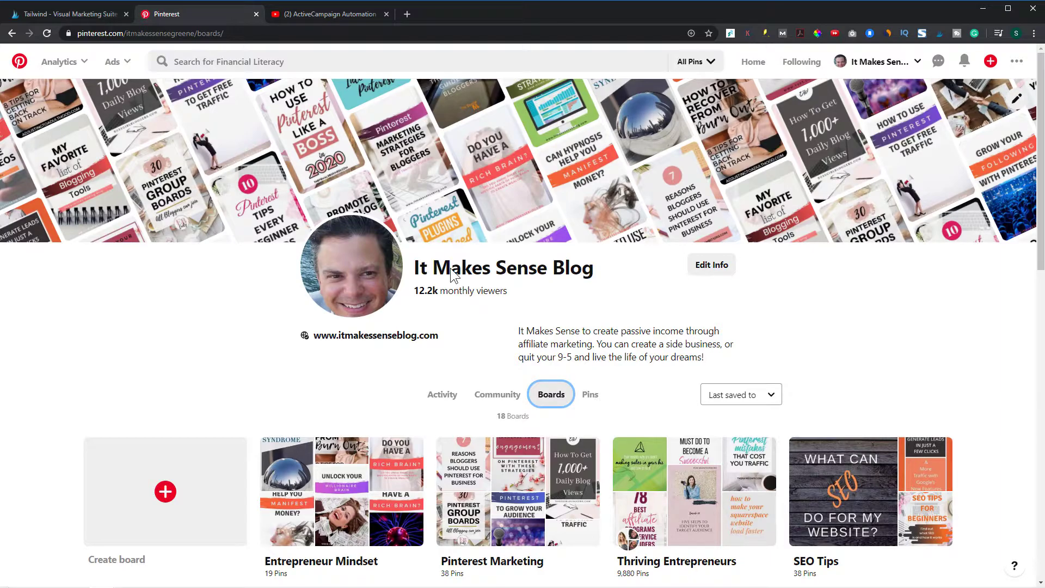
pyautogui.scroll(-2, 451, 273)
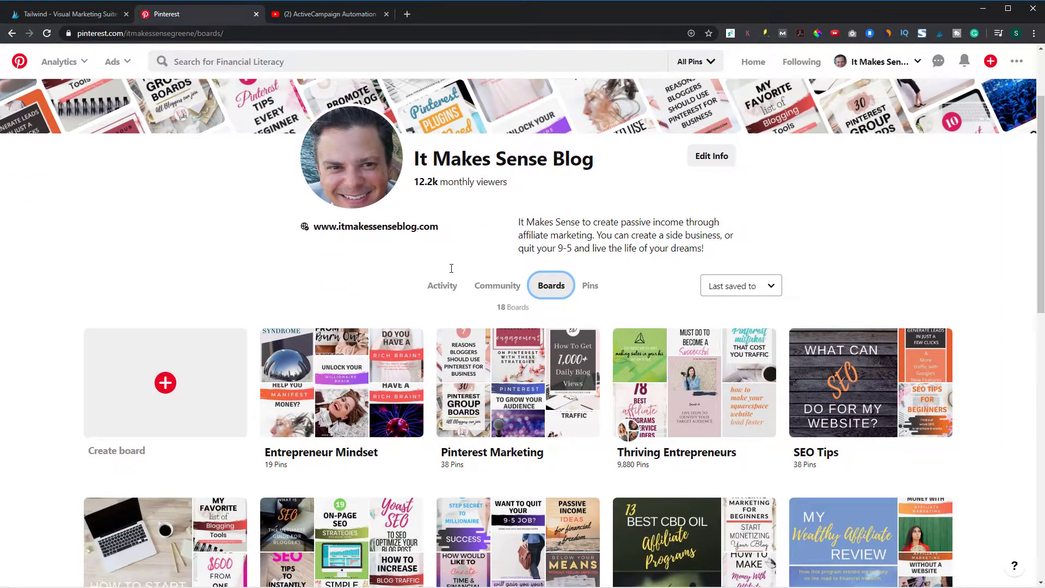
# Open the Pinterest Marketing board and browse the pins suggested under More ideas
pyautogui.click(475, 391)
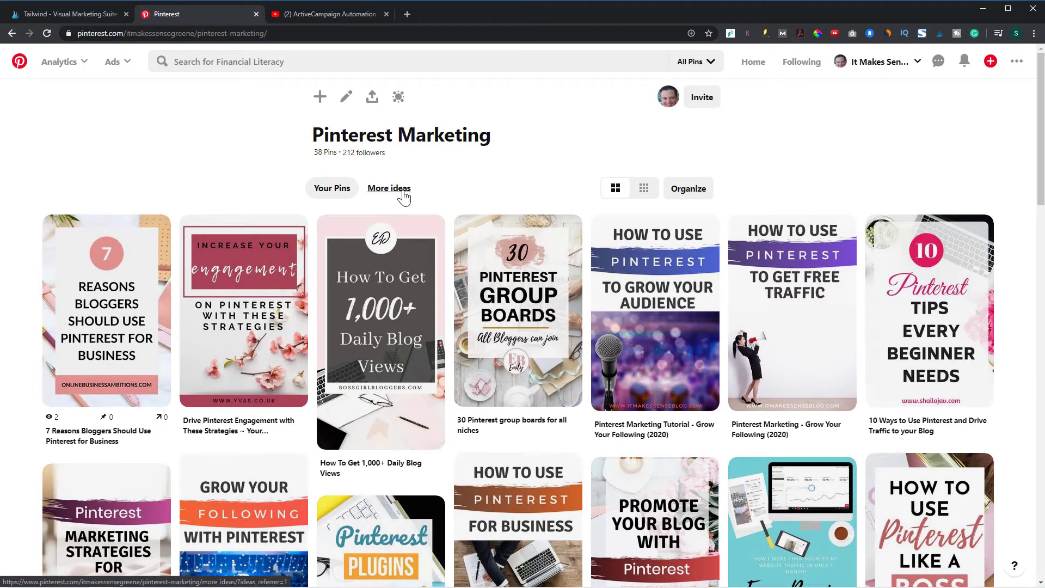
pyautogui.click(403, 193)
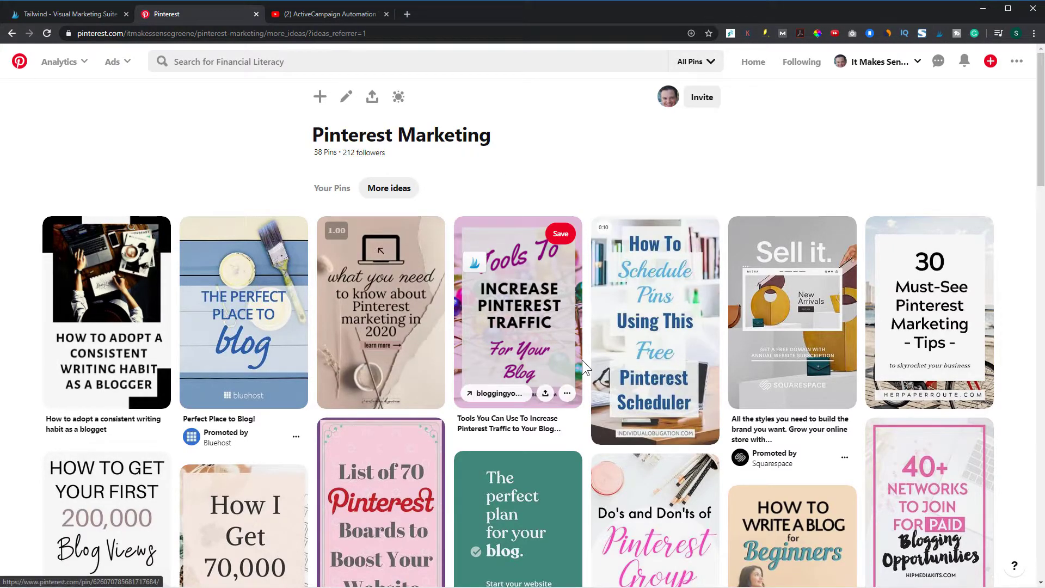
pyautogui.scroll(-12, 583, 361)
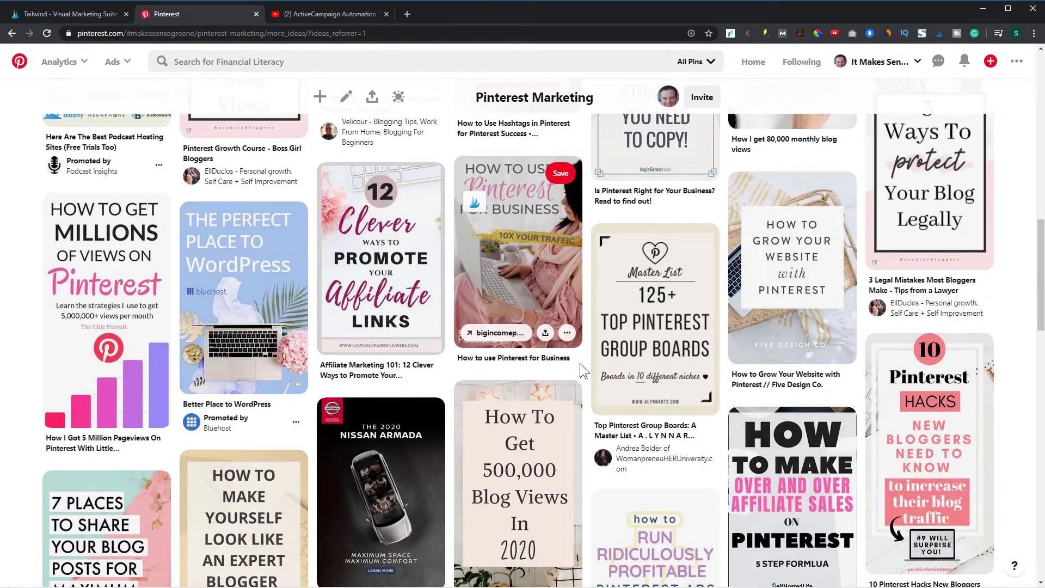
pyautogui.scroll(-8, 580, 364)
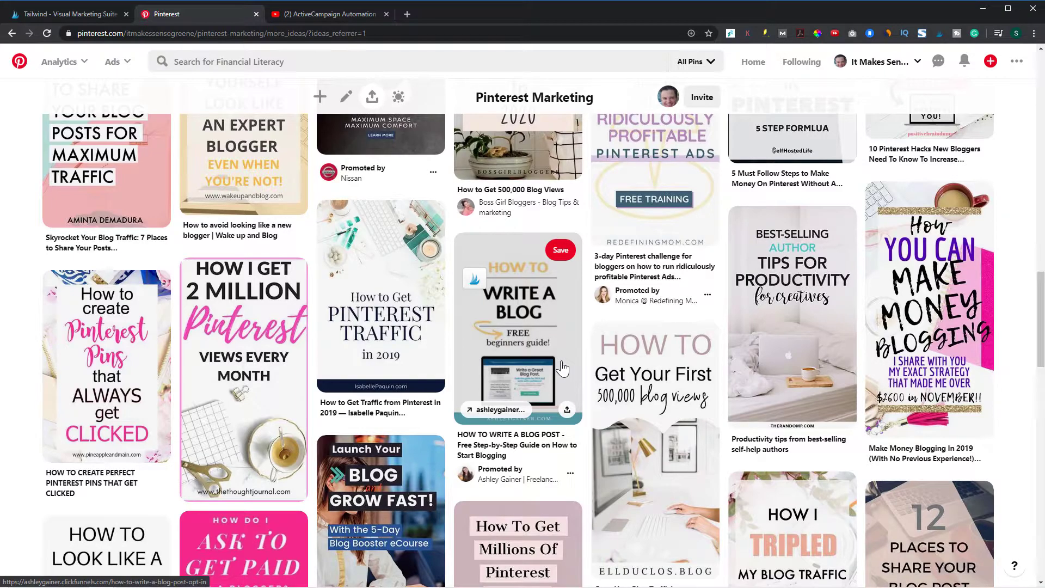
pyautogui.scroll(-1, 580, 364)
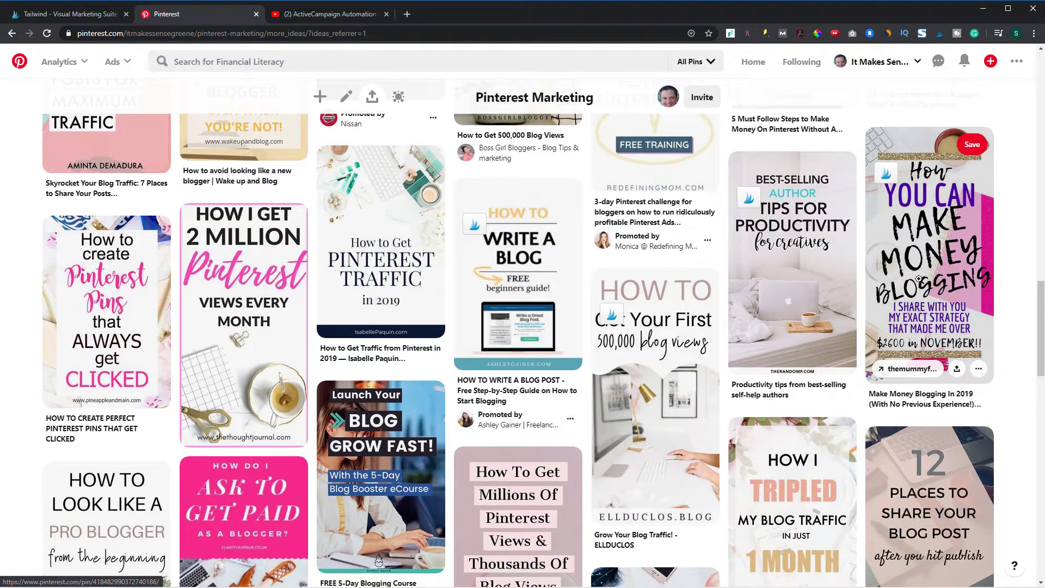
# Launch Tailwind's pin selection on this page and select the affiliate sales, tripled blog traffic and 27 Pinterest tips pins
pyautogui.click(942, 37)
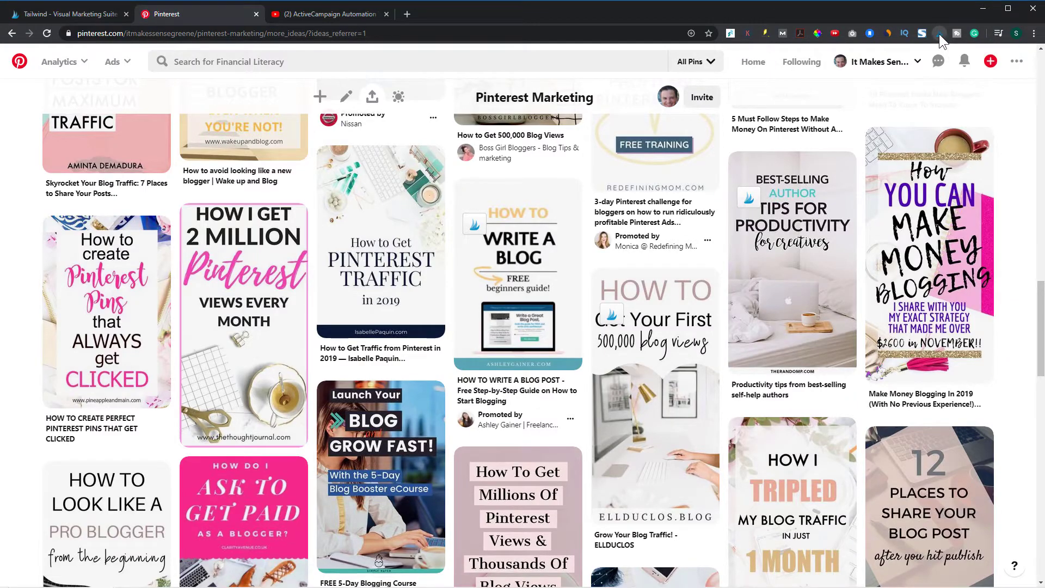
pyautogui.scroll(-1, 569, 434)
pyautogui.scroll(-10, 569, 434)
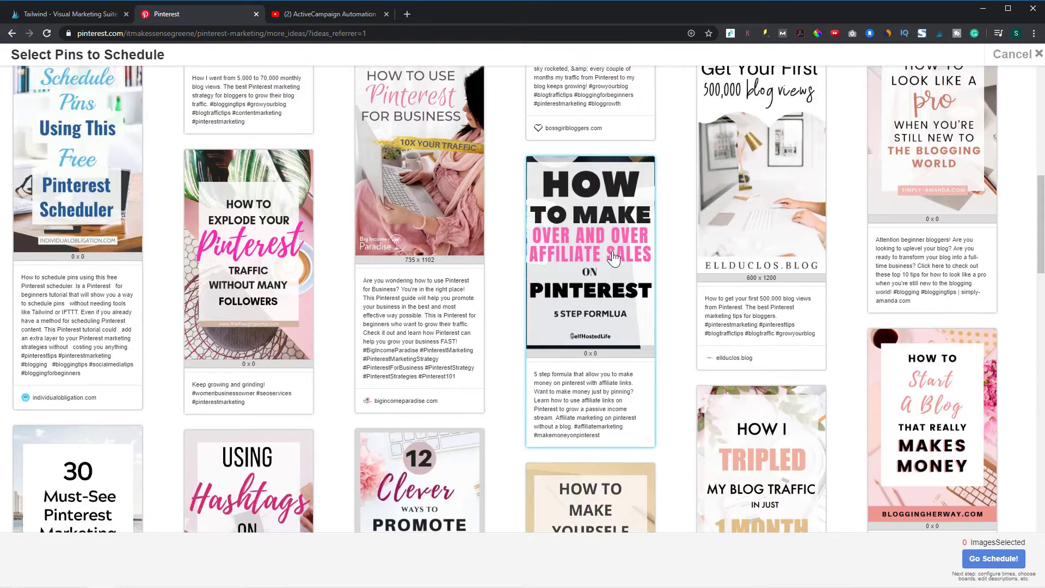
pyautogui.click(626, 430)
pyautogui.scroll(-1, 685, 432)
pyautogui.scroll(-2, 684, 430)
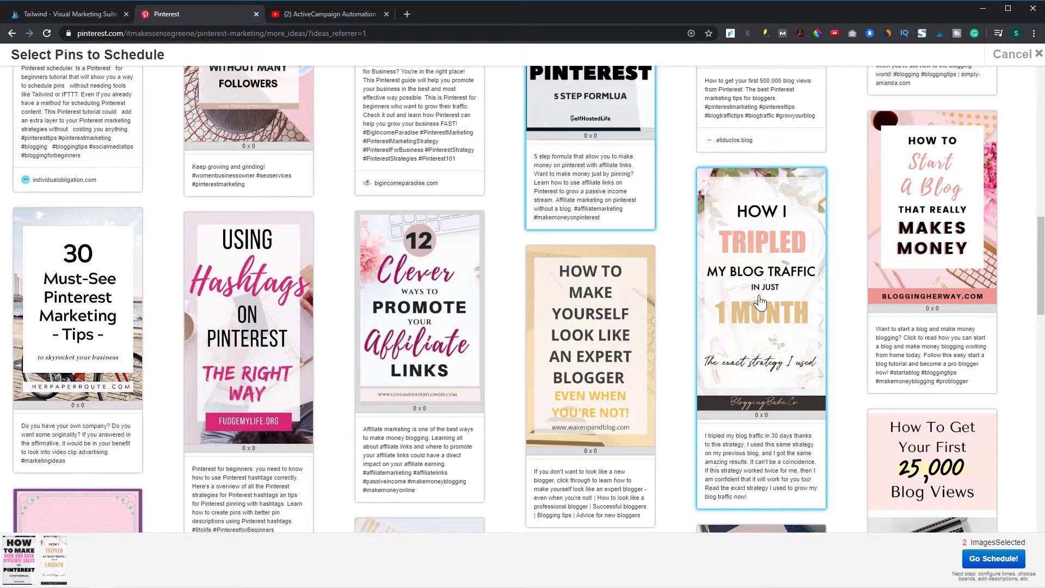
pyautogui.click(758, 299)
pyautogui.scroll(-4, 545, 463)
pyautogui.click(283, 466)
# Add the Make Money Blogging, Pinterest Traffic in 2019 and 80,000 Monthly Blog Views pins to the selection
pyautogui.scroll(-7, 677, 421)
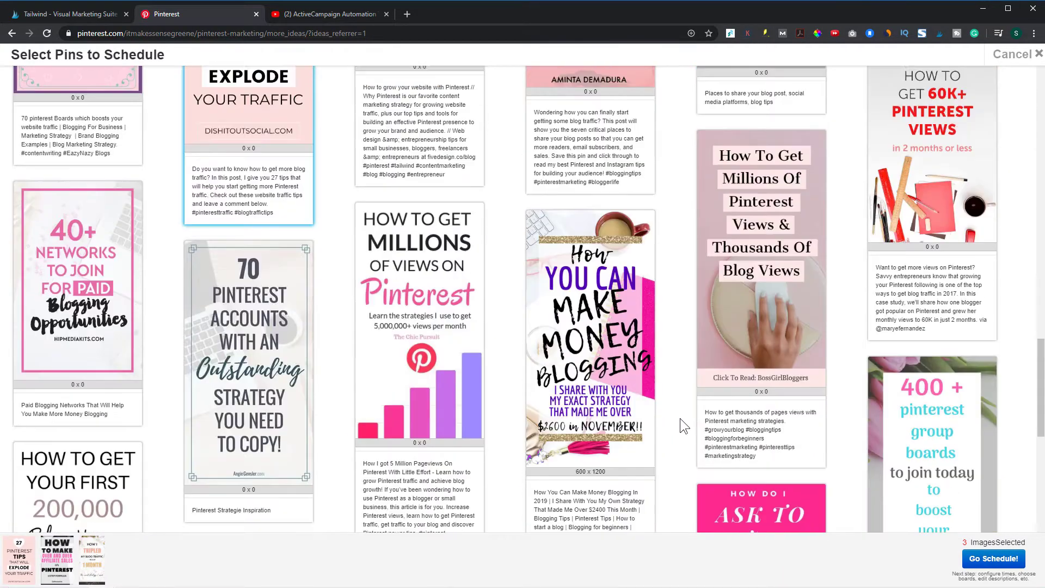
pyautogui.click(632, 362)
pyautogui.scroll(-3, 678, 387)
pyautogui.scroll(-2, 679, 397)
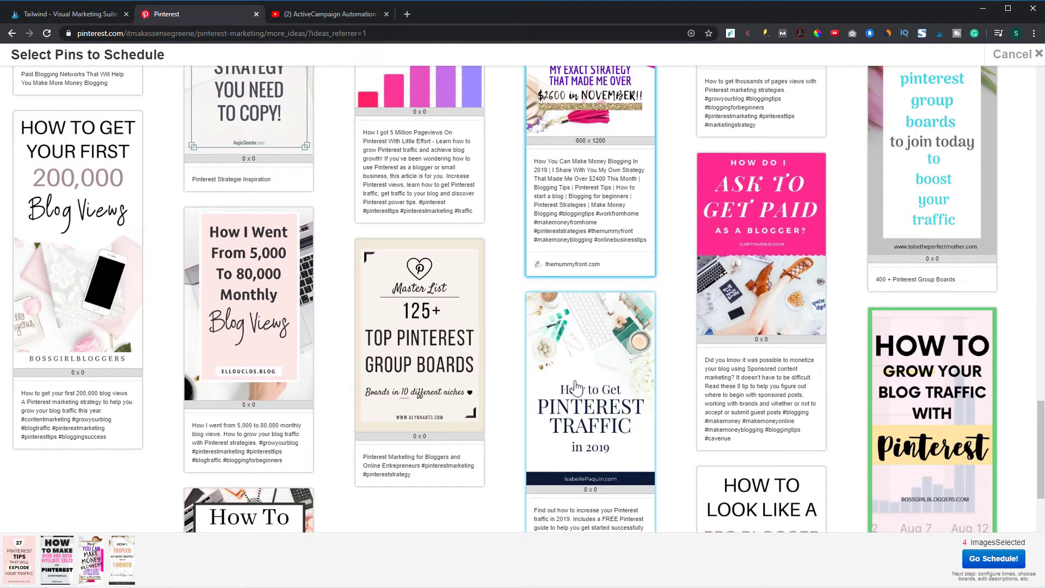
pyautogui.click(626, 392)
pyautogui.scroll(-3, 599, 392)
pyautogui.click(298, 400)
pyautogui.scroll(-2, 452, 429)
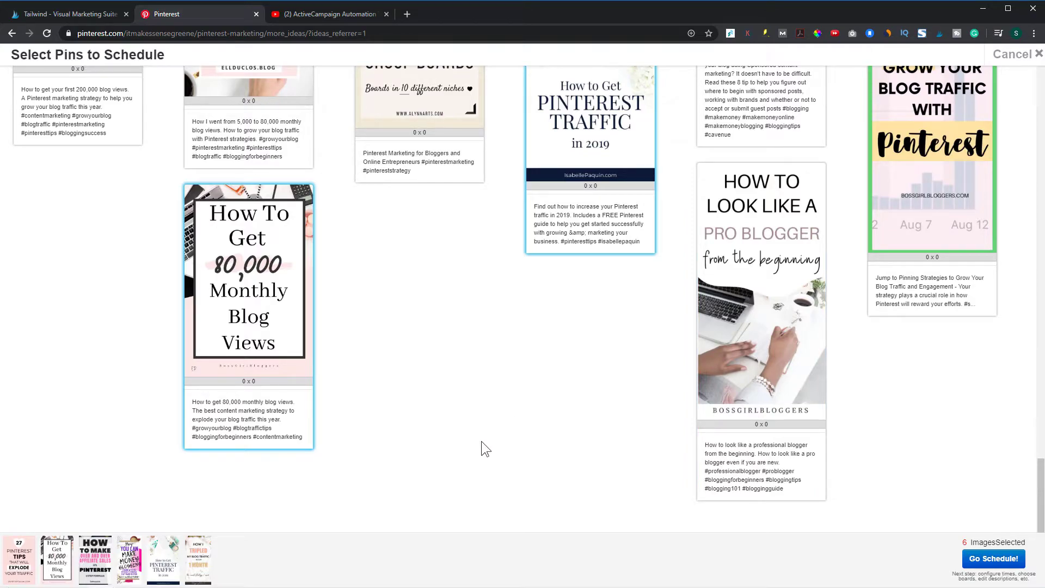
# Assign the Pinterest Marketing board to all the selected pins in Tailwind, schedule them all and close the scheduling window
pyautogui.click(990, 561)
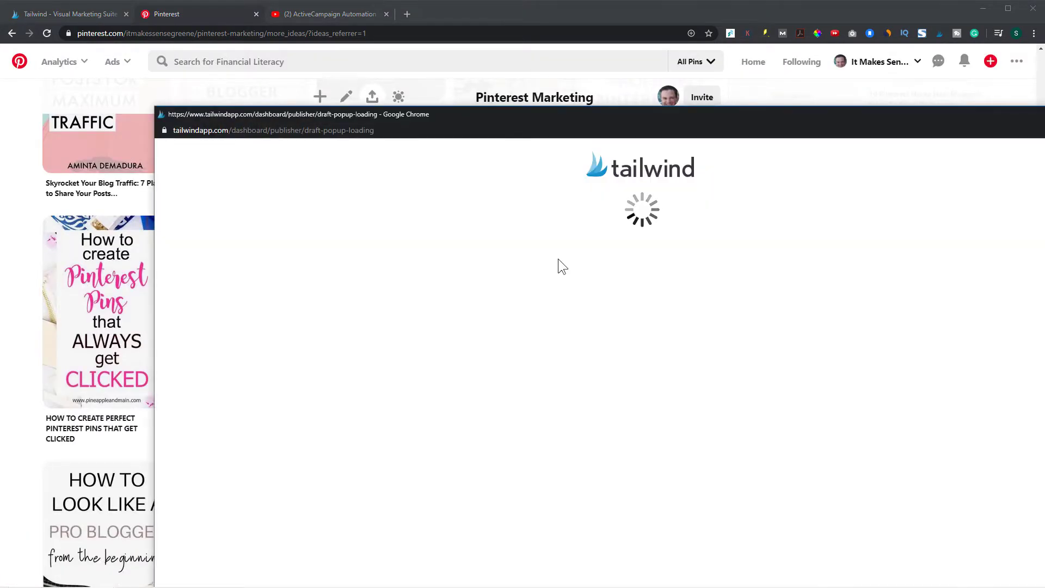
pyautogui.moveTo(573, 112); pyautogui.dragTo(456, 38)
pyautogui.click(224, 123)
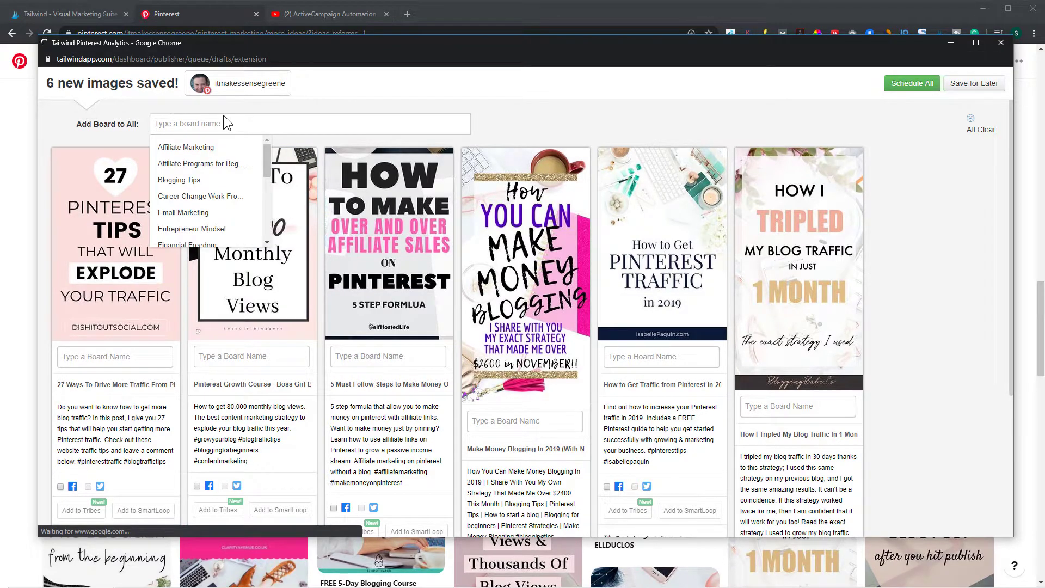
pyautogui.scroll(-3, 196, 218)
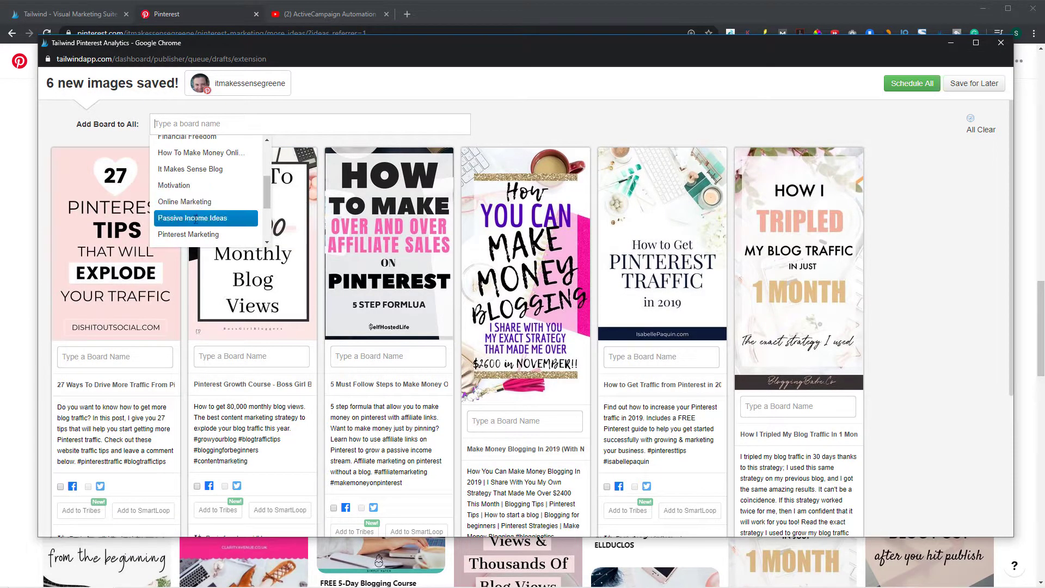
pyautogui.click(194, 234)
pyautogui.click(909, 87)
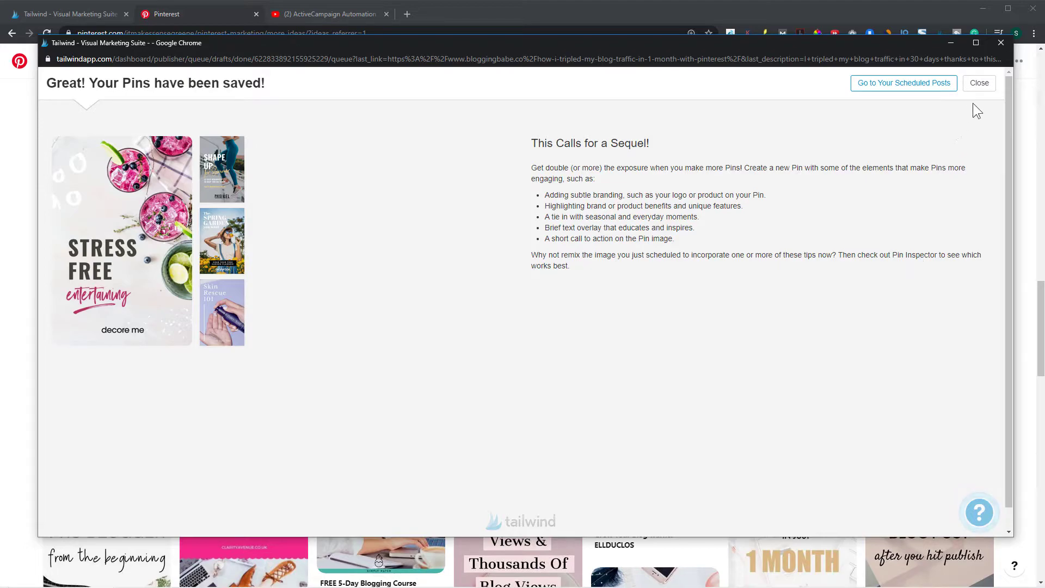
pyautogui.click(986, 86)
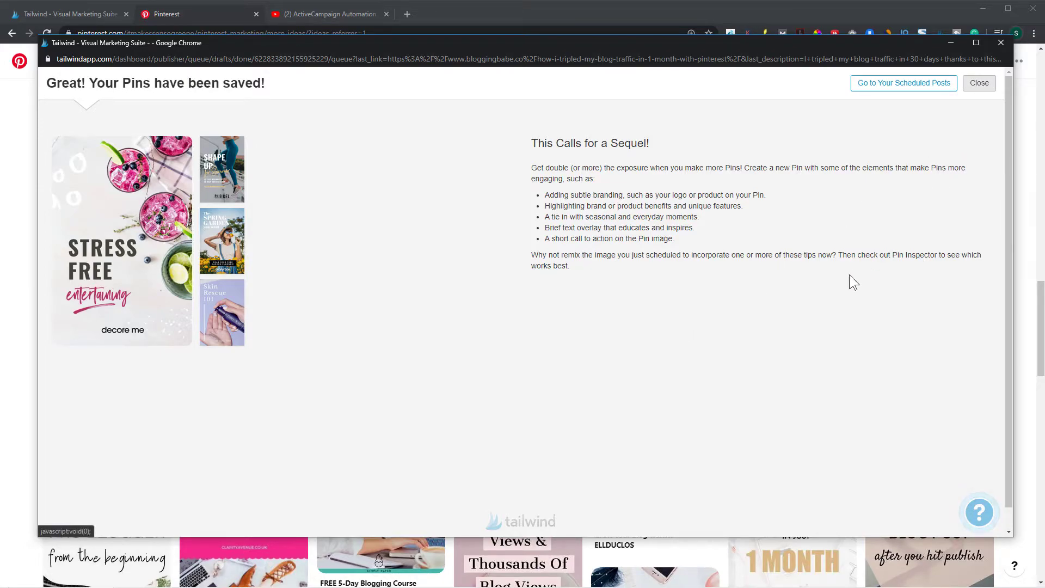
pyautogui.click(1001, 43)
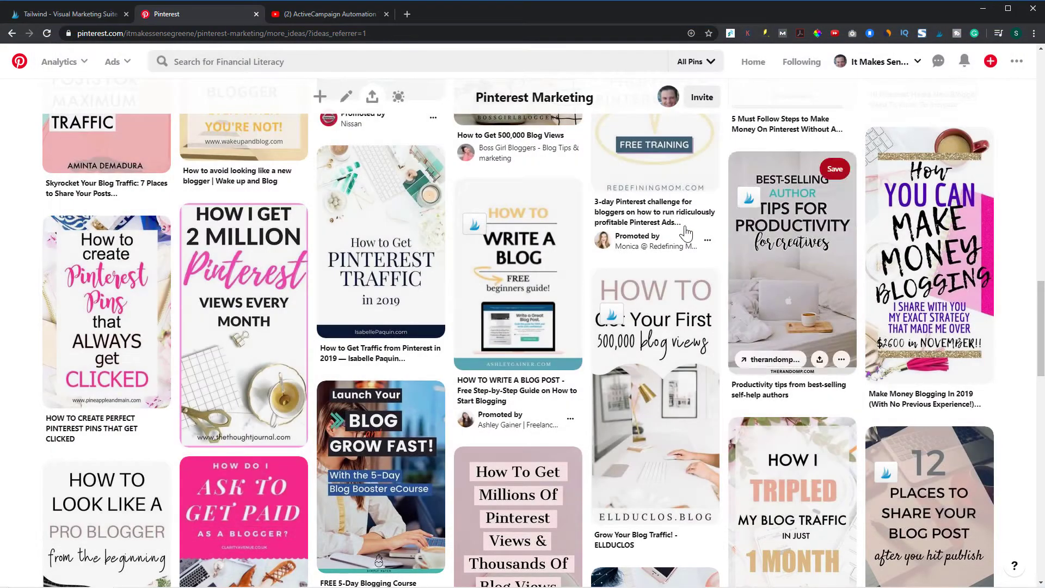
# Search Pinterest for "email marketing"
pyautogui.scroll(5, 369, 297)
pyautogui.scroll(6, 368, 297)
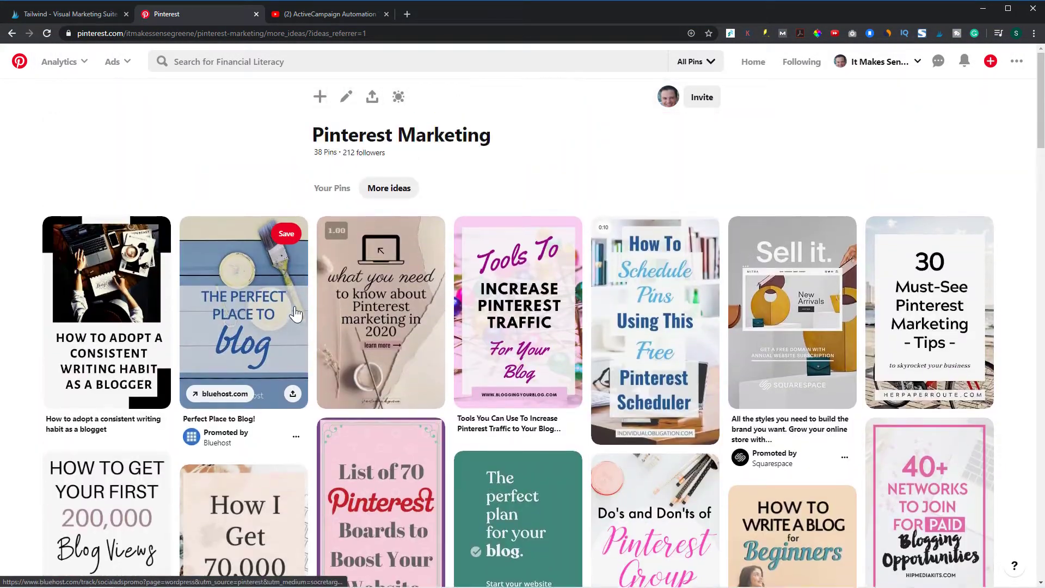
pyautogui.scroll(1, 266, 281)
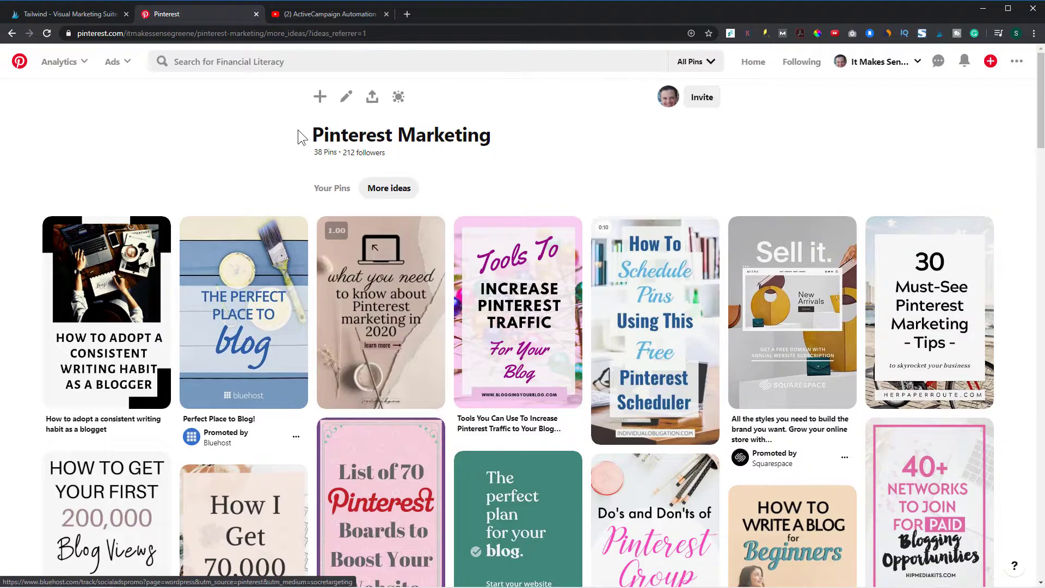
pyautogui.click(310, 64)
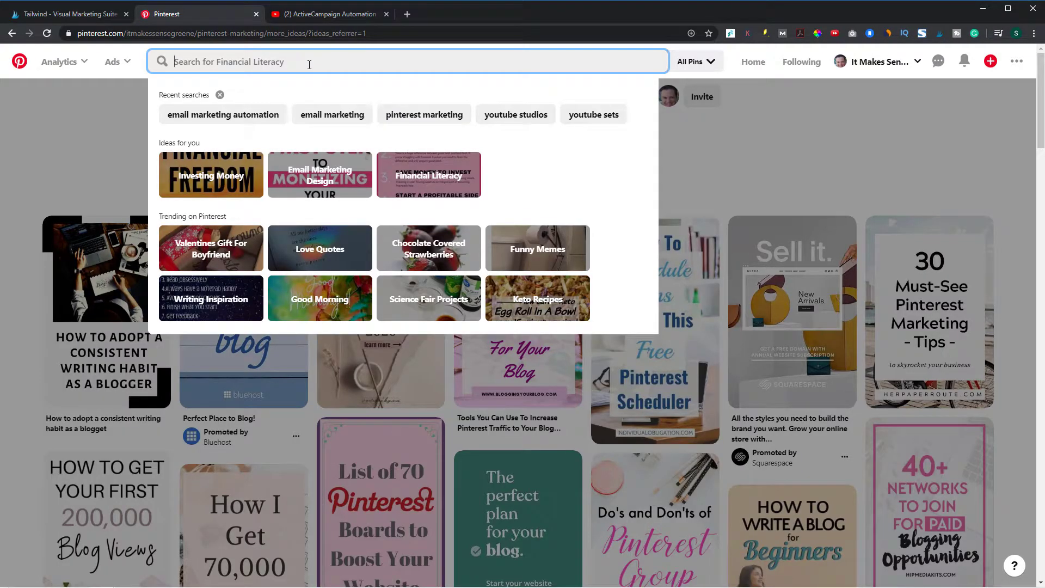
pyautogui.write('email marketing')
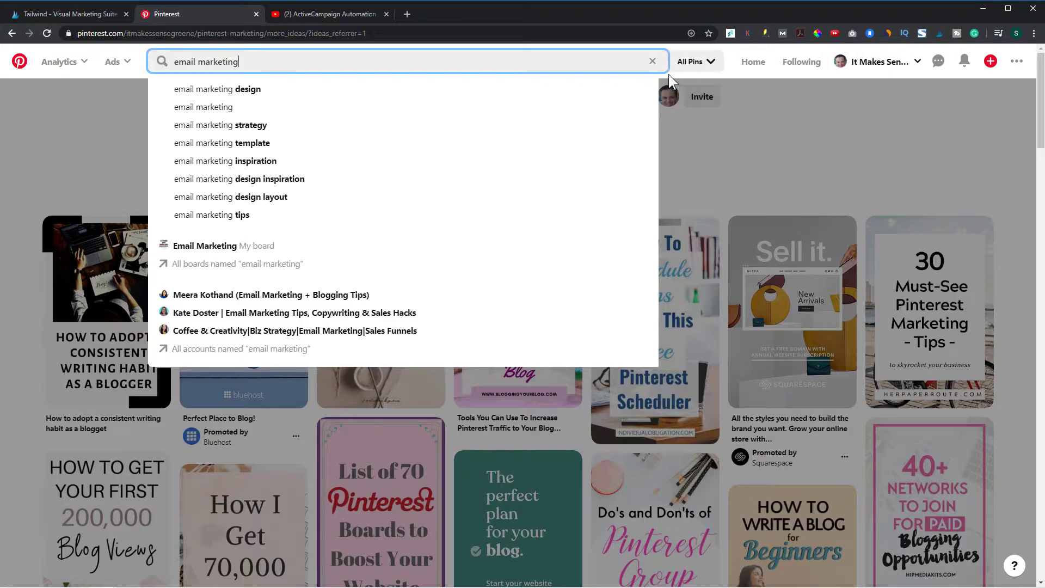
pyautogui.press('Return')
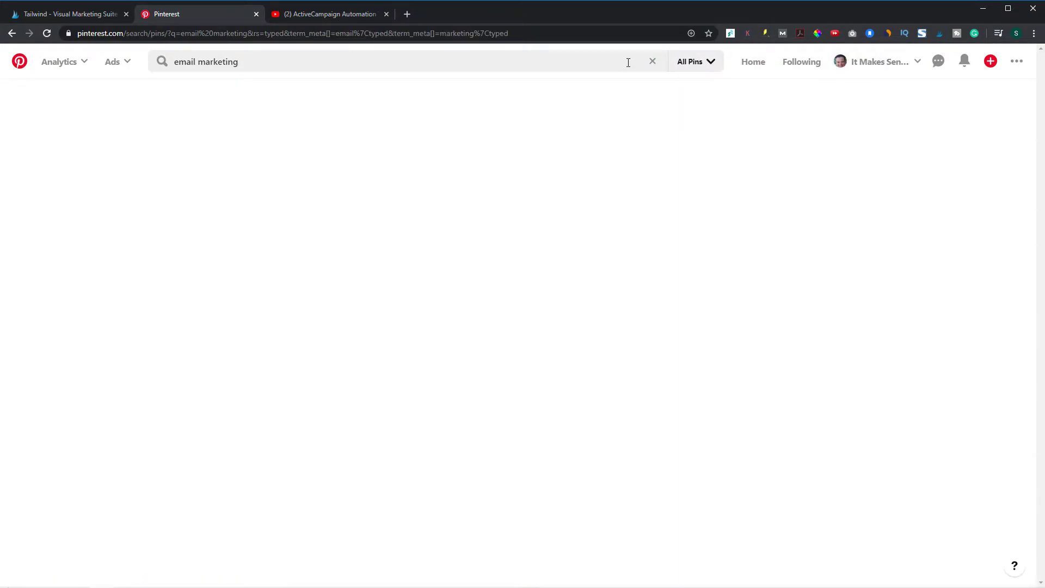
# Save the ConvertKit review, first 500 email list subscribers and start an email list pins as Tailwind drafts
pyautogui.scroll(-4, 517, 434)
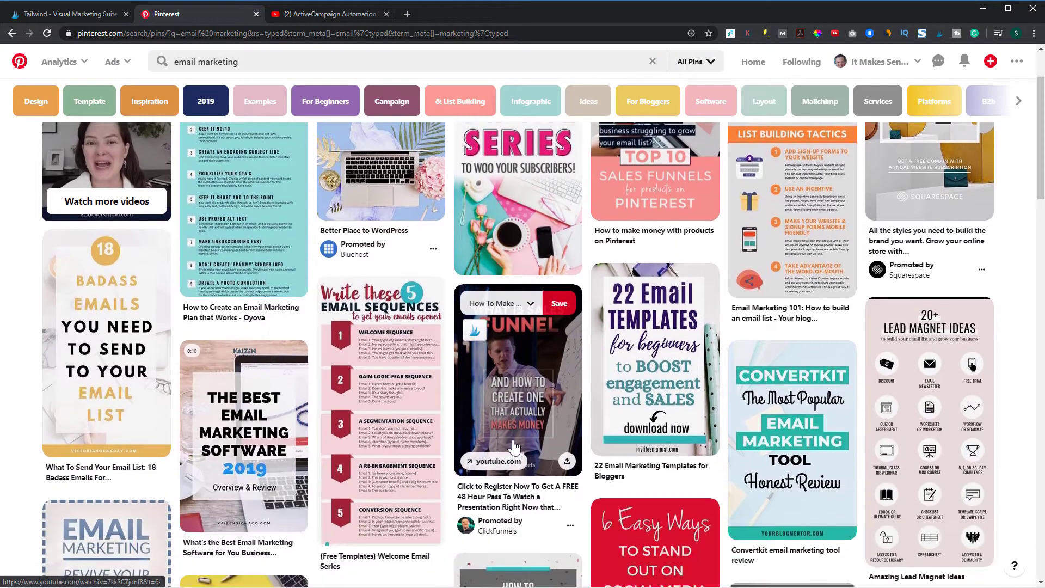
pyautogui.scroll(-4, 649, 384)
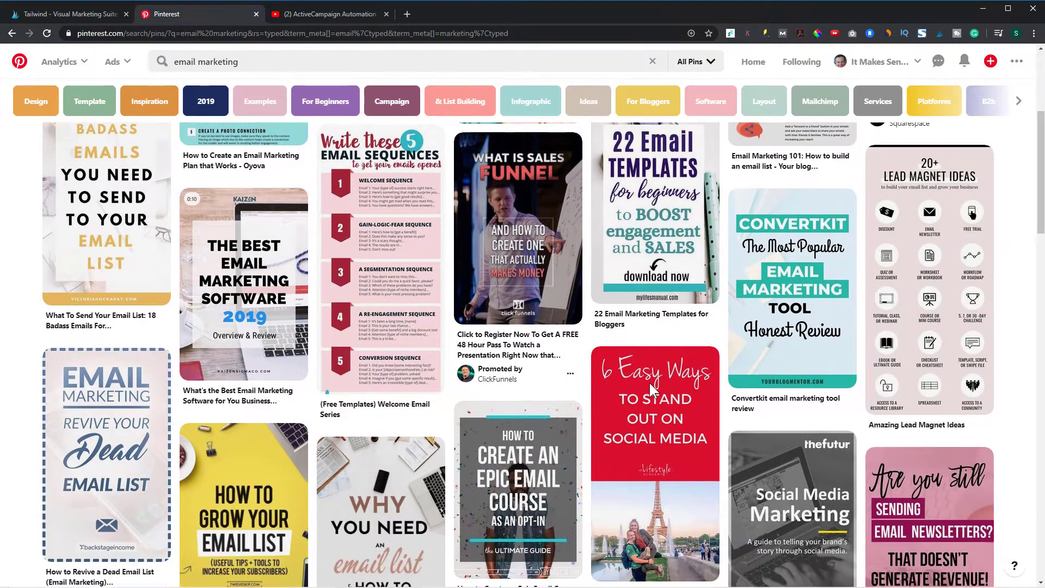
pyautogui.scroll(4, 779, 303)
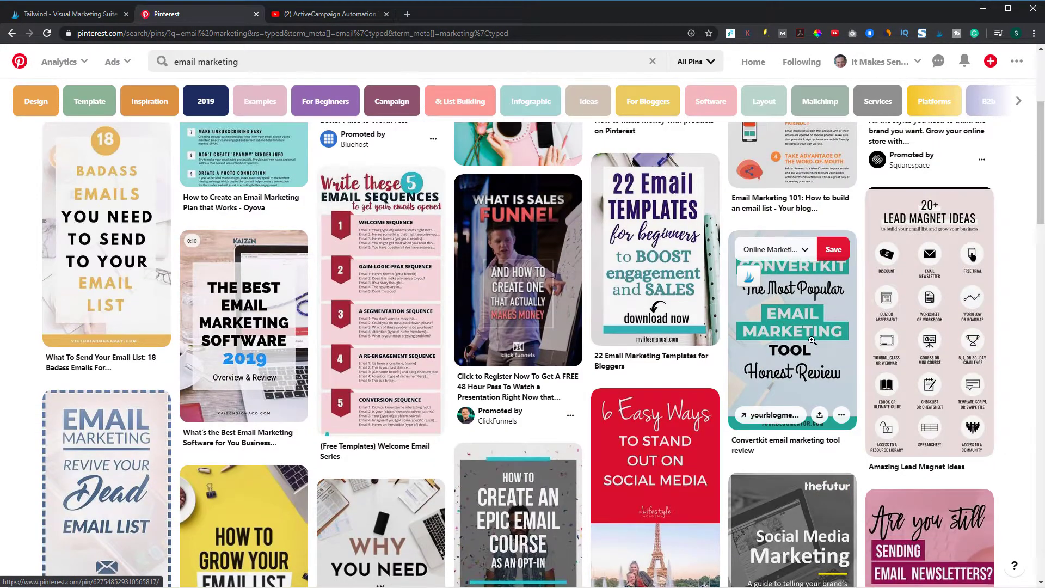
pyautogui.click(750, 277)
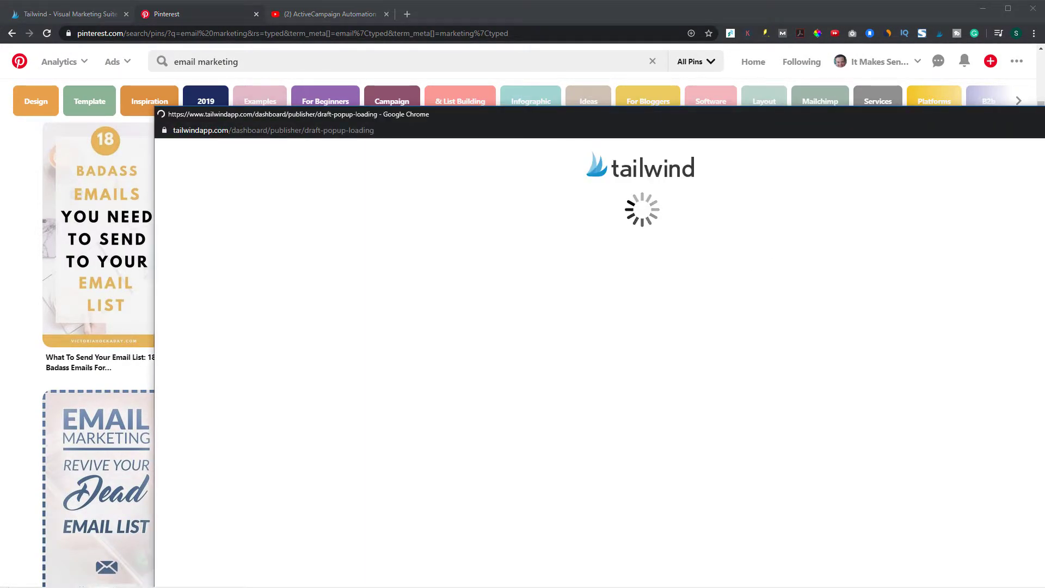
pyautogui.scroll(-9, 345, 297)
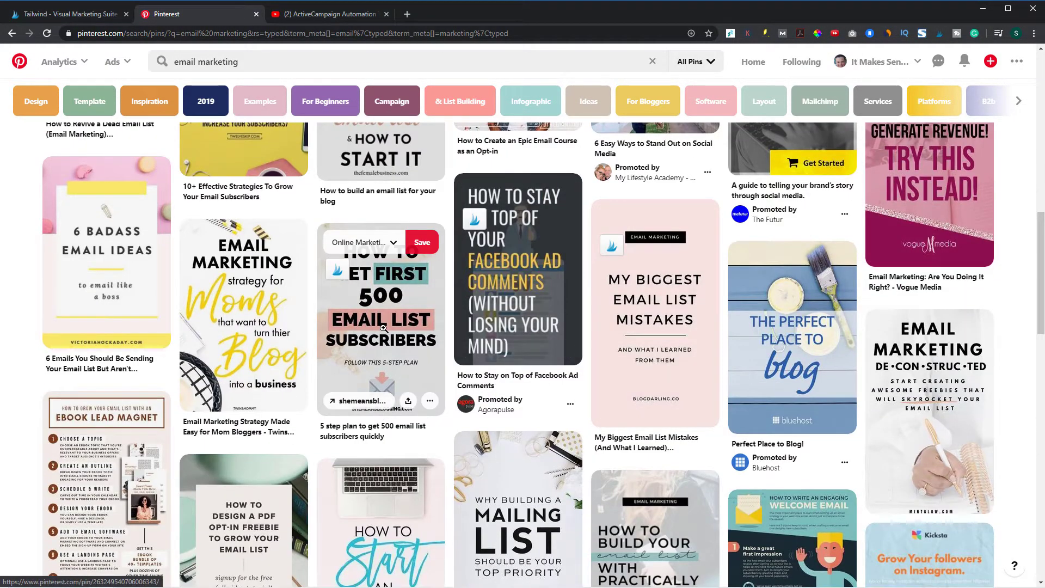
pyautogui.click(341, 275)
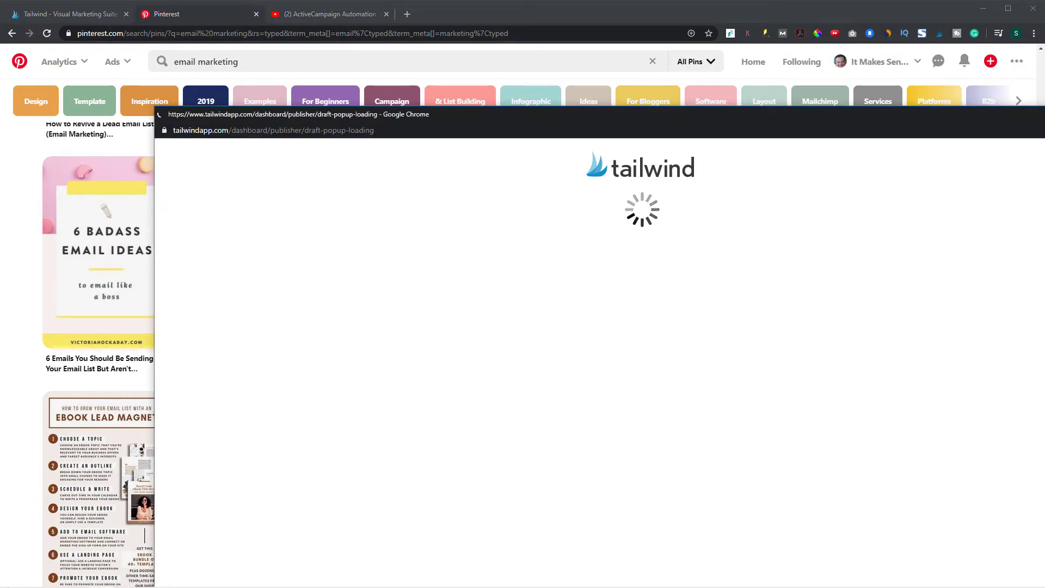
pyautogui.scroll(-8, 657, 378)
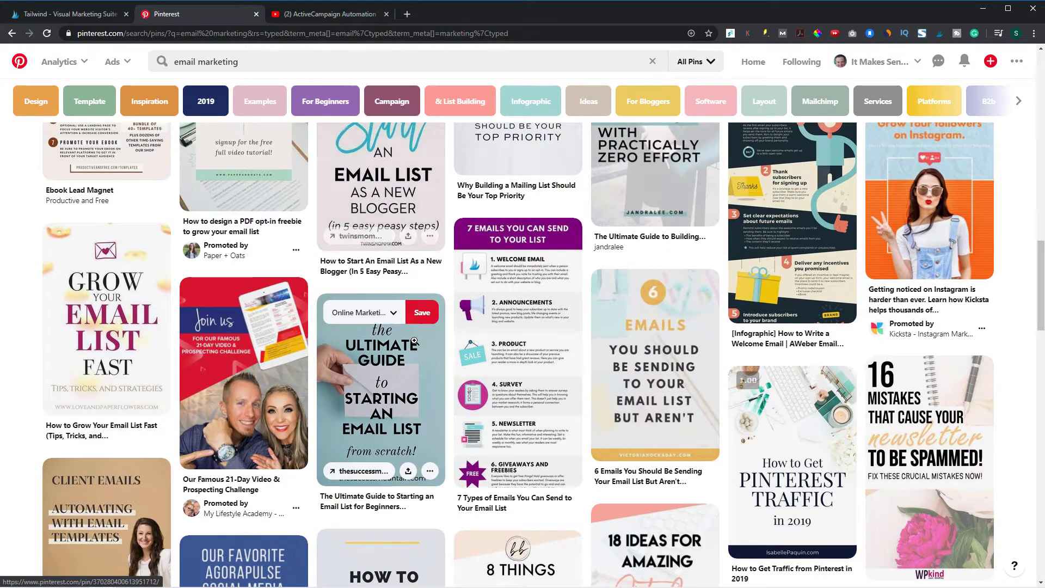
pyautogui.scroll(3, 329, 321)
pyautogui.click(340, 235)
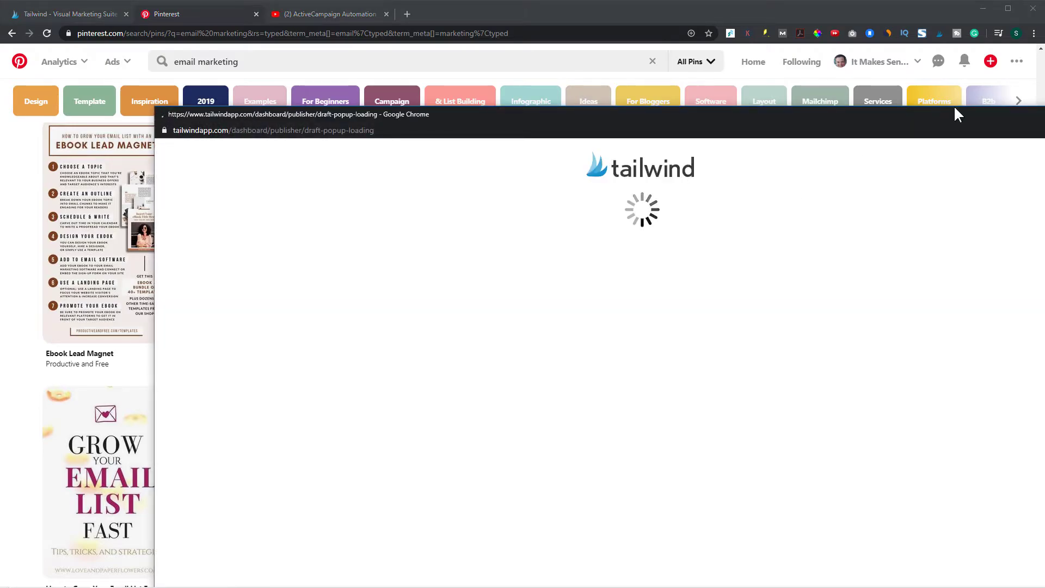
pyautogui.scroll(-10, 517, 229)
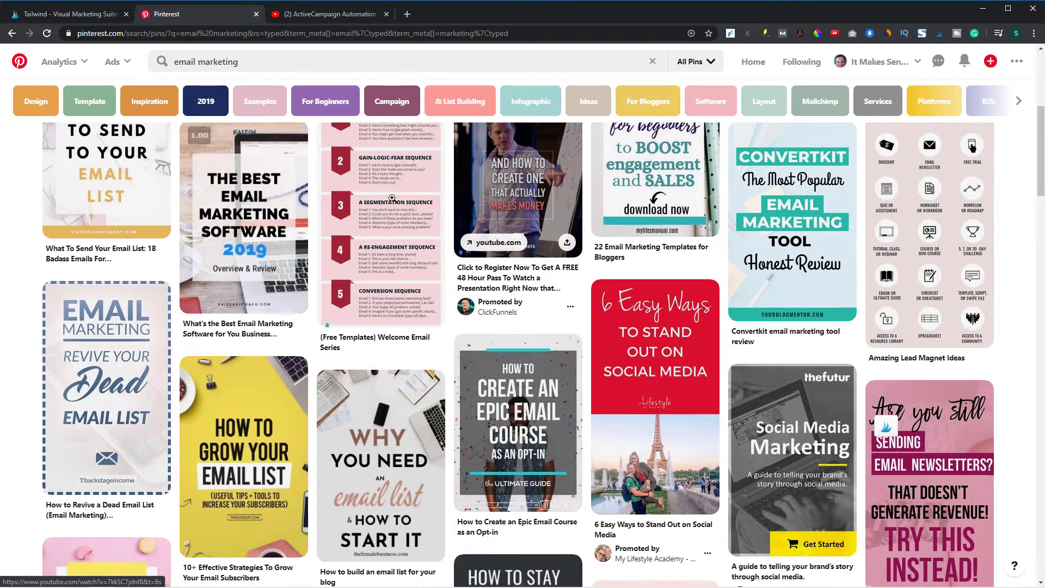
# Switch to Tailwind's drafts and assign the Email Marketing board to the ConvertKit review draft
pyautogui.click(54, 12)
pyautogui.click(64, 119)
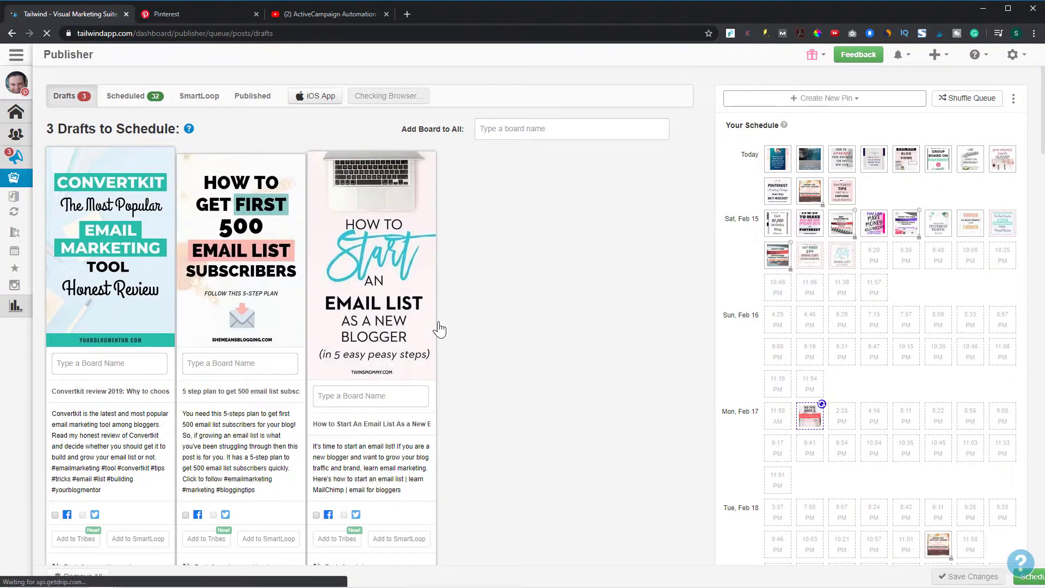
pyautogui.scroll(-1, 97, 335)
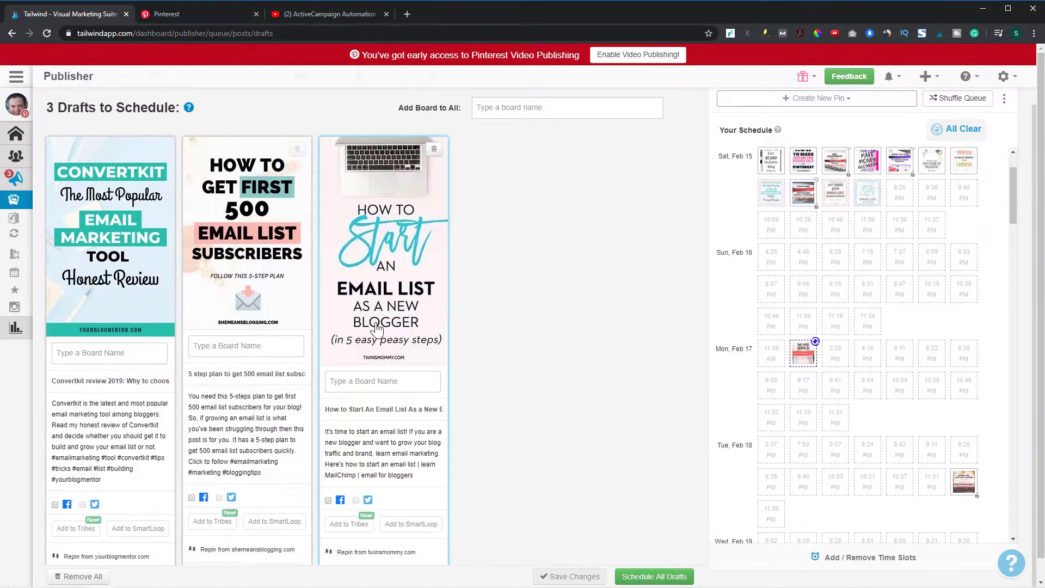
pyautogui.click(104, 336)
pyautogui.moveTo(162, 375); pyautogui.dragTo(159, 391)
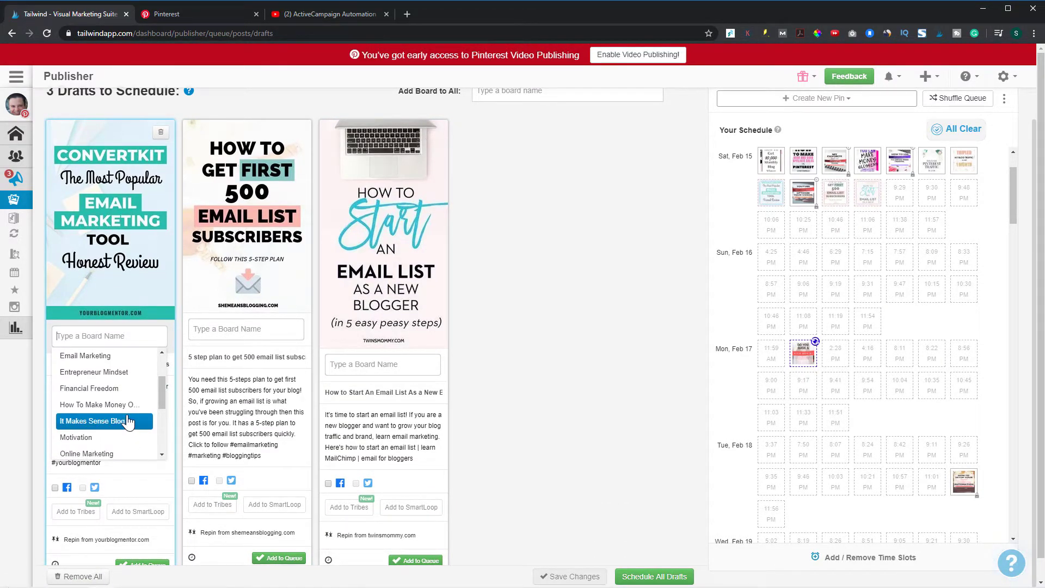
pyautogui.scroll(1, 115, 427)
pyautogui.click(88, 410)
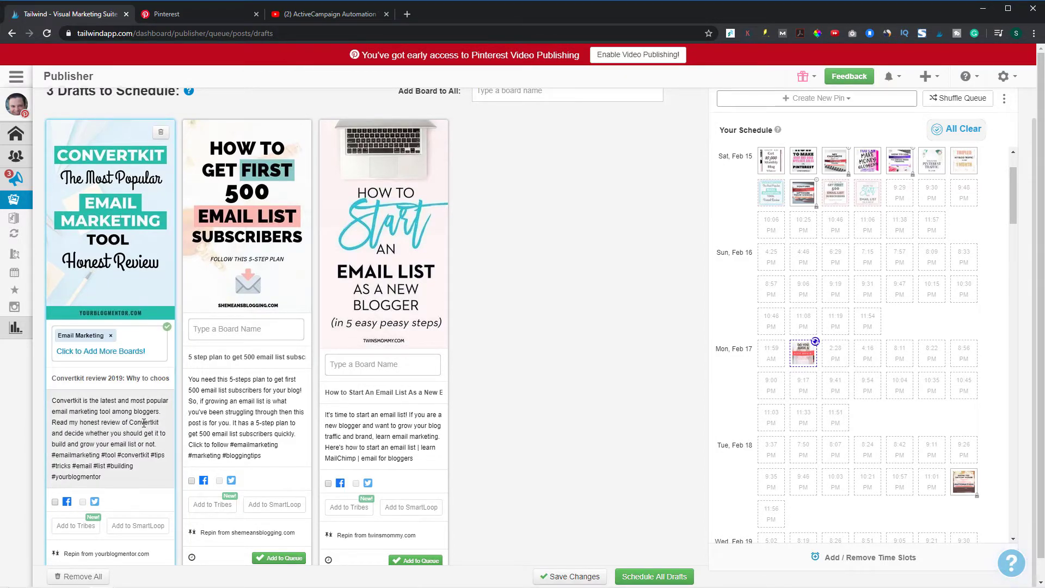
# Queue the ConvertKit review draft, assign the Email Marketing board to the first 500 email list subscribers draft and queue it as well
pyautogui.click(140, 562)
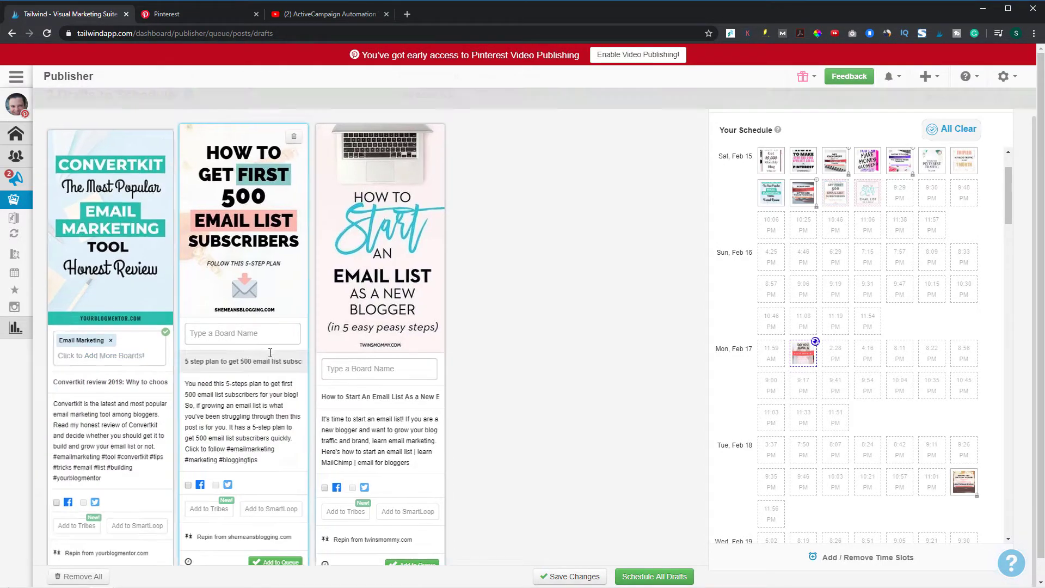
pyautogui.click(142, 334)
pyautogui.scroll(-3, 110, 392)
pyautogui.scroll(2, 145, 397)
pyautogui.click(106, 368)
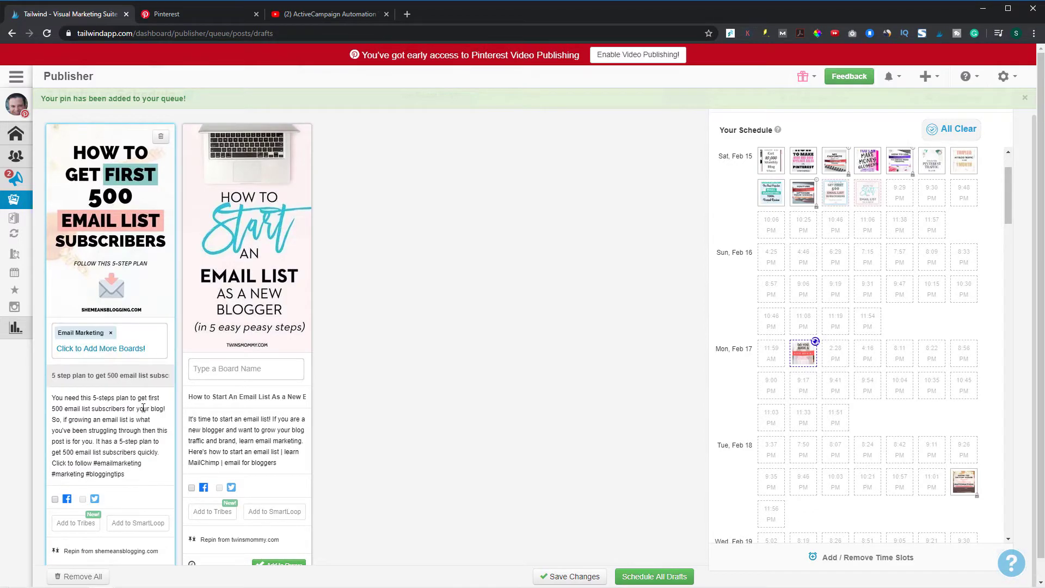
pyautogui.click(139, 564)
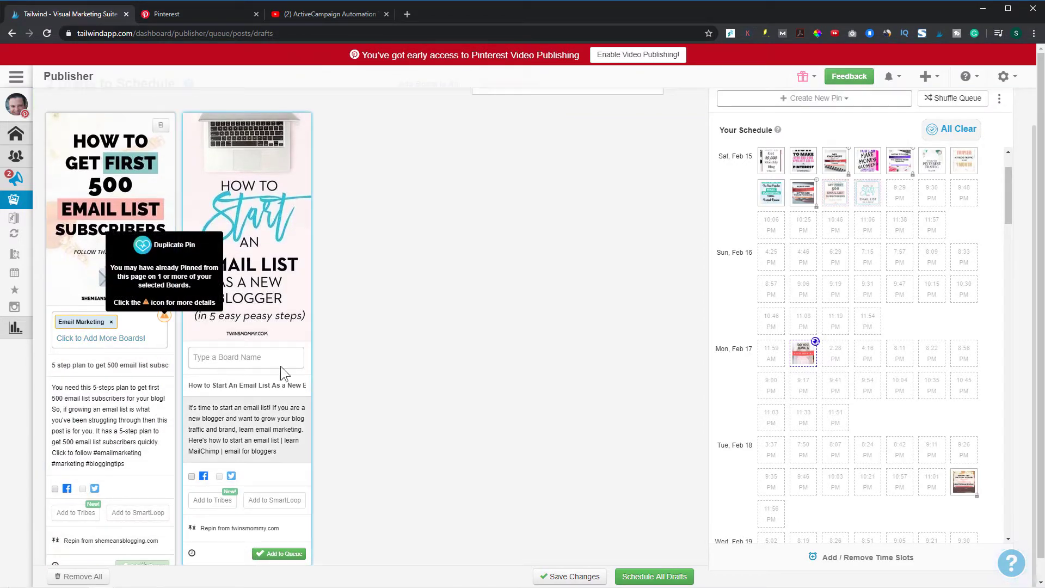
# Assign the Email Marketing board to the remaining start an email list draft and add it to the queue
pyautogui.click(135, 367)
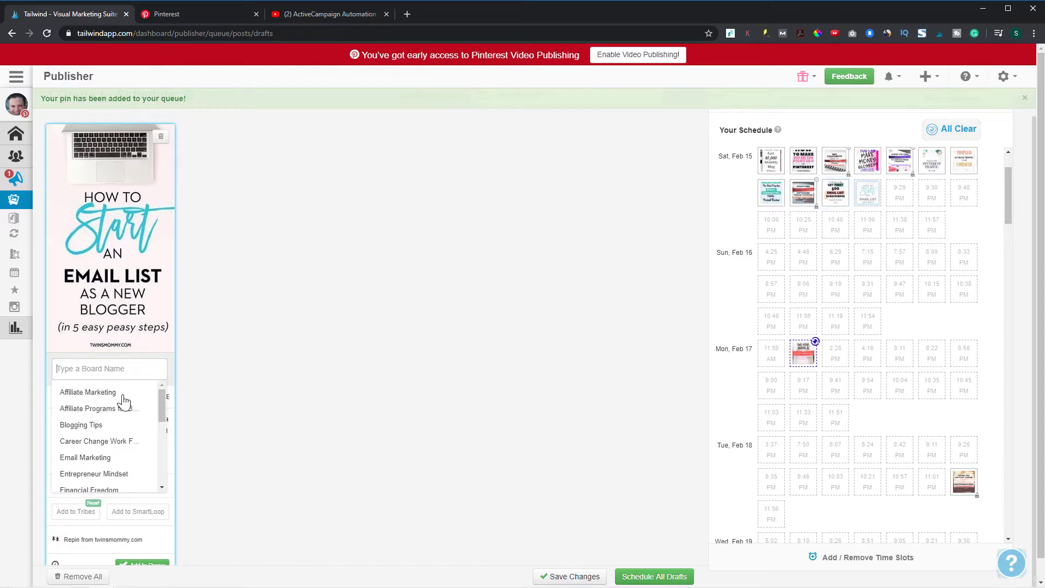
pyautogui.click(109, 458)
pyautogui.click(133, 567)
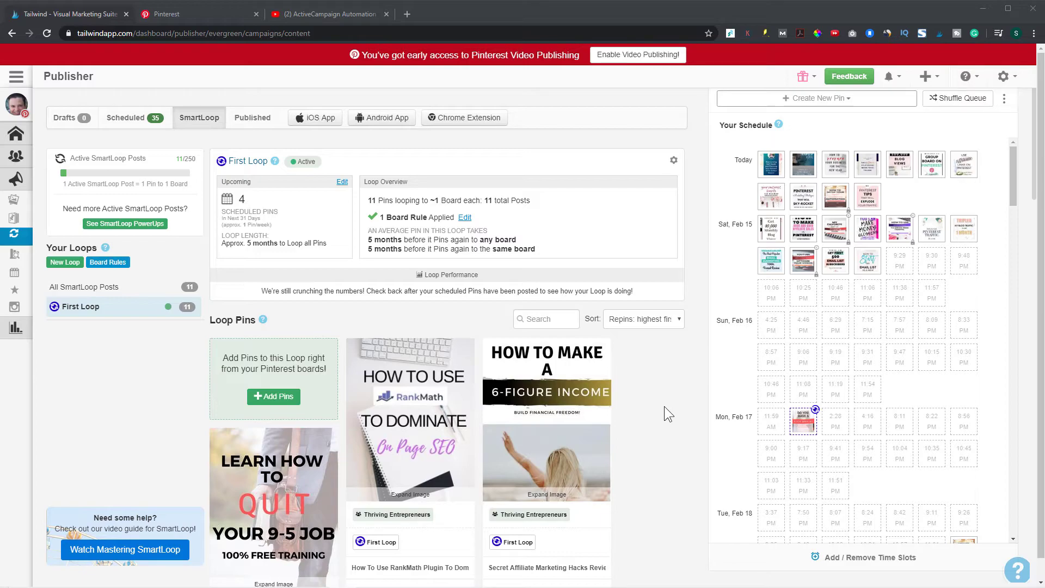
# Review First Loop's overview and pins in SmartLoop and read the explanation of Active SmartLoop Posts
pyautogui.scroll(-2, 638, 414)
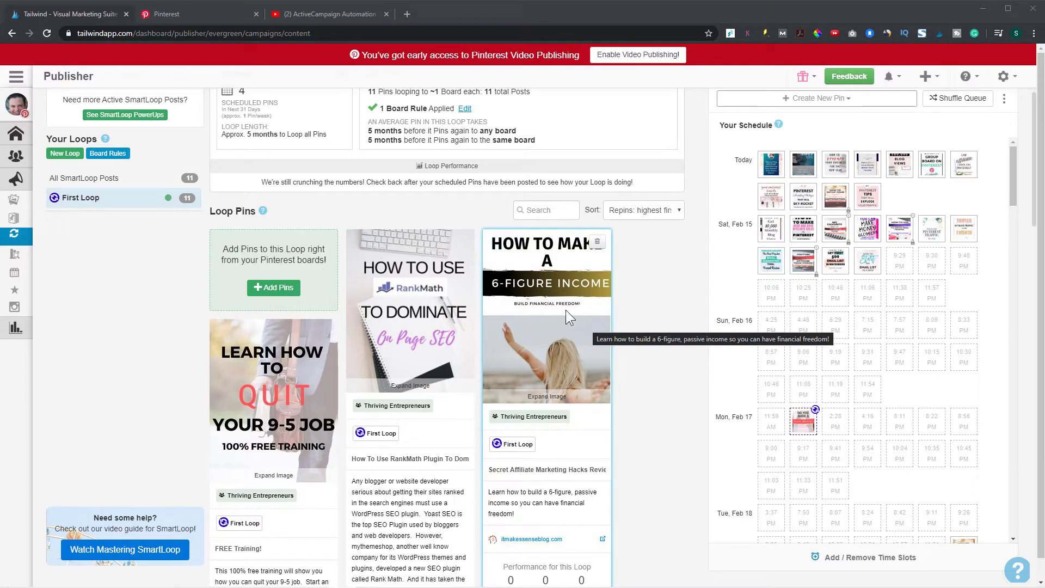
pyautogui.scroll(1, 563, 309)
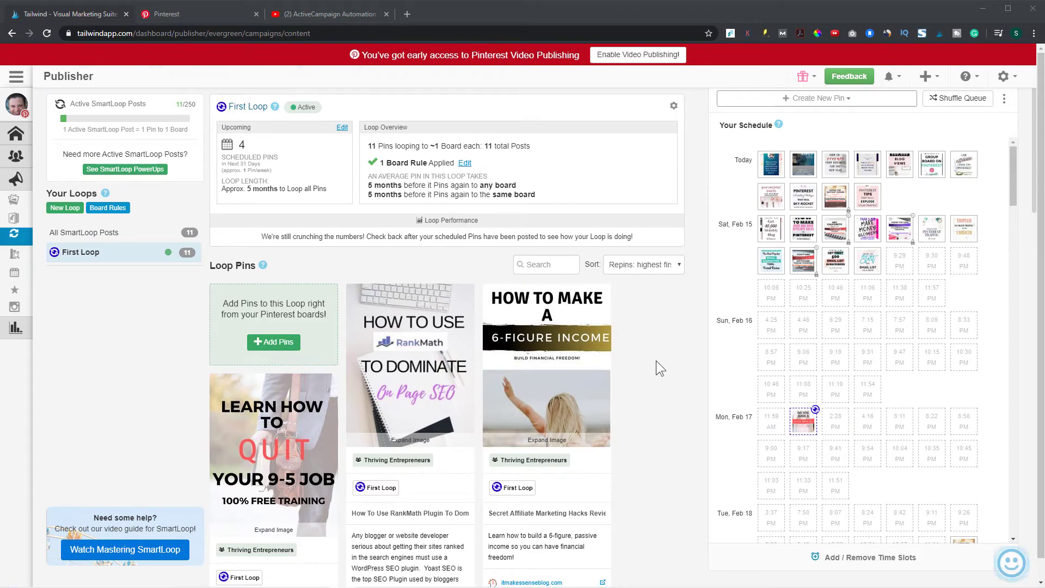
pyautogui.scroll(1, 656, 361)
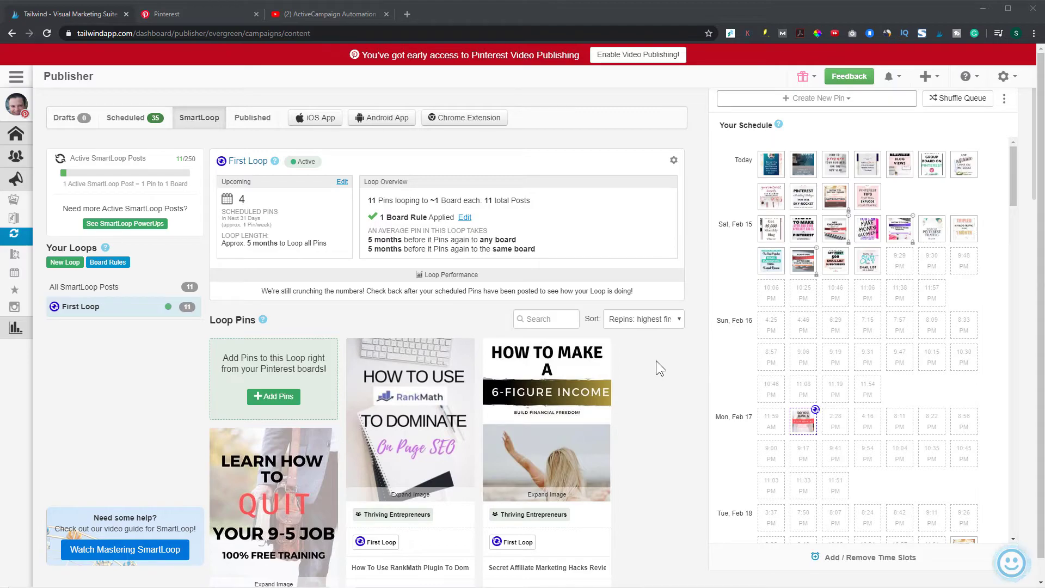
pyautogui.moveTo(182, 175)
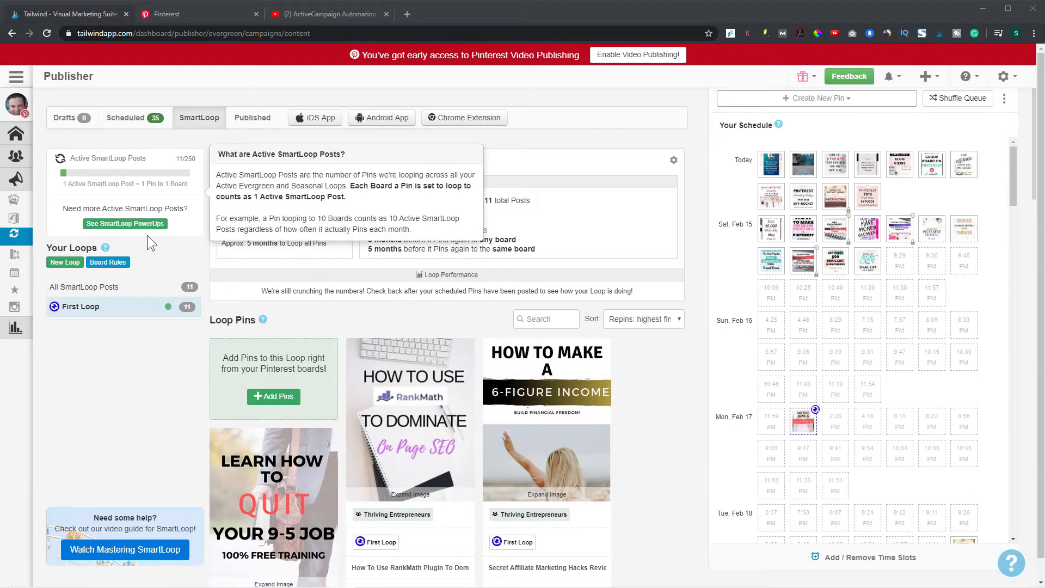
# Create a new Evergreen loop and name it Affiliate Marketing
pyautogui.click(64, 264)
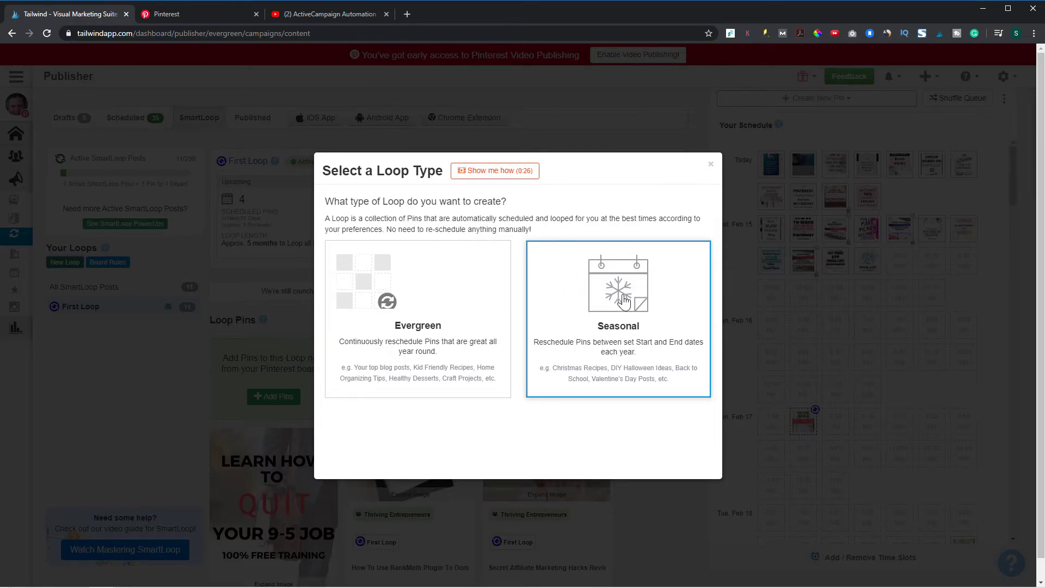
pyautogui.click(441, 308)
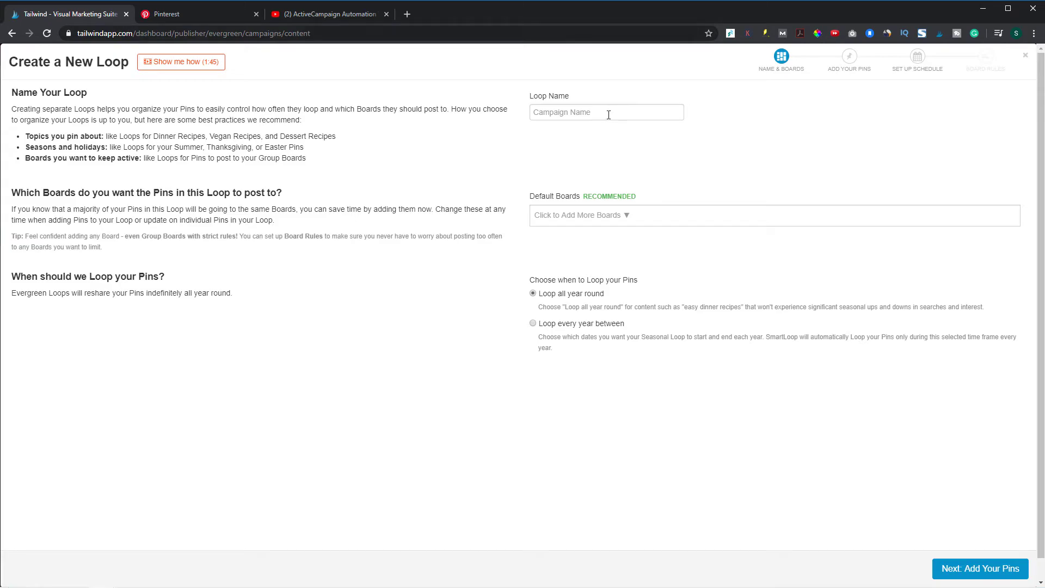
pyautogui.click(609, 113)
pyautogui.write('Affiliate Marketing')
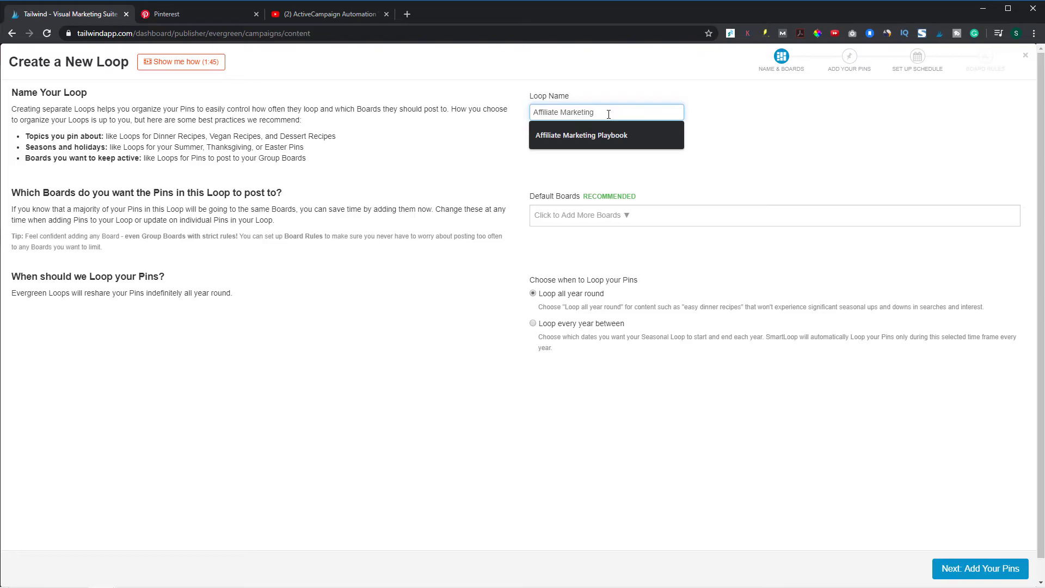
pyautogui.press('Tab')
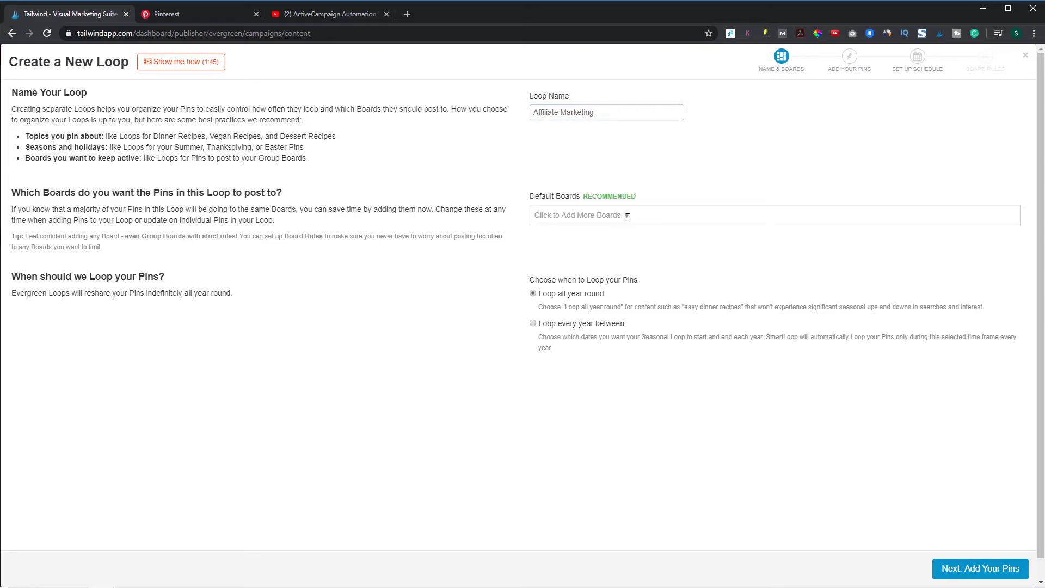
# Add It Makes Sense Blog as the loop's default board and continue to choosing its pins
pyautogui.click(627, 217)
pyautogui.scroll(-4, 612, 258)
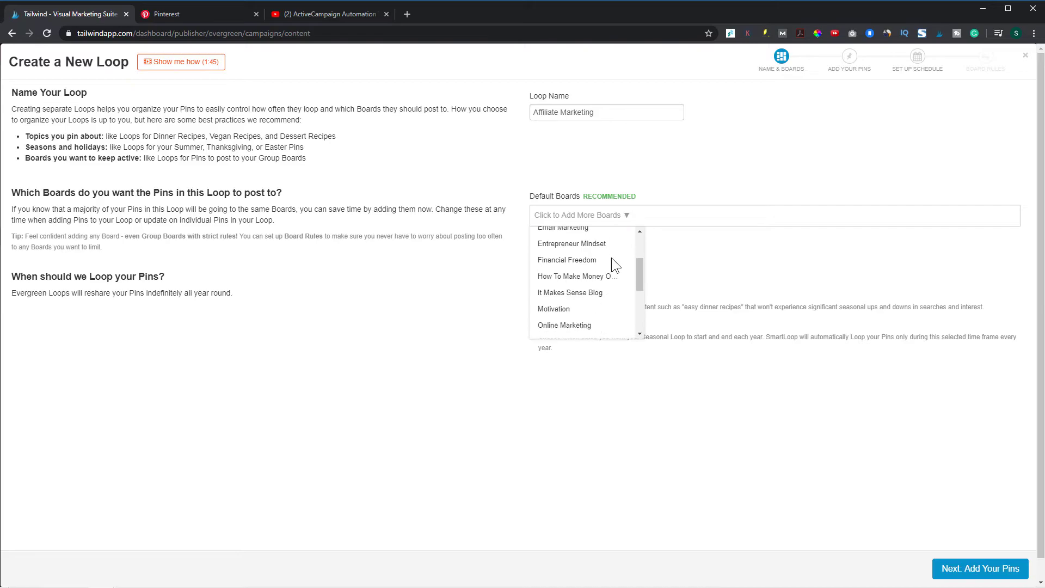
pyautogui.scroll(2, 612, 260)
pyautogui.scroll(-4, 612, 259)
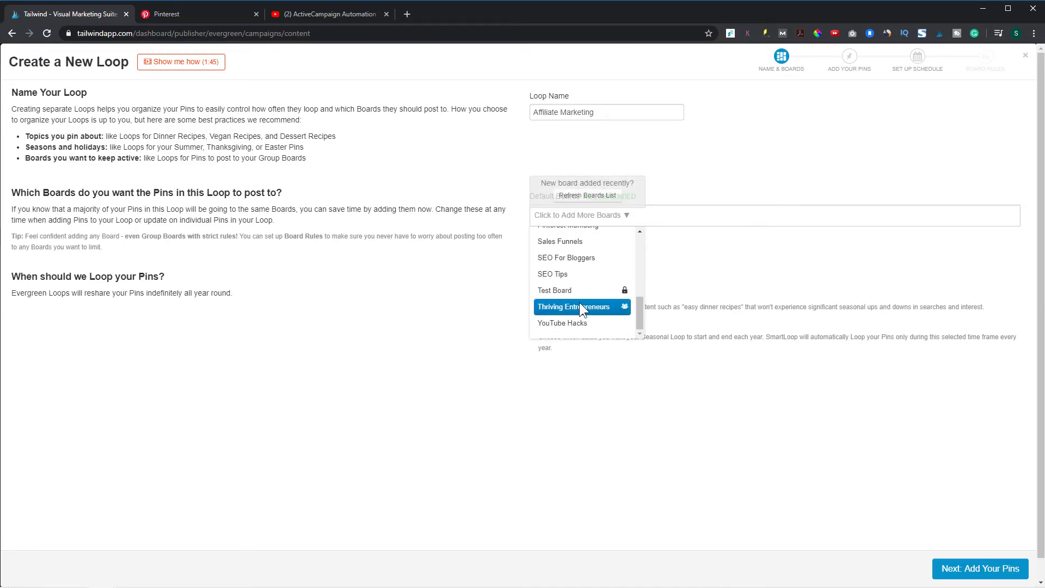
pyautogui.scroll(3, 588, 315)
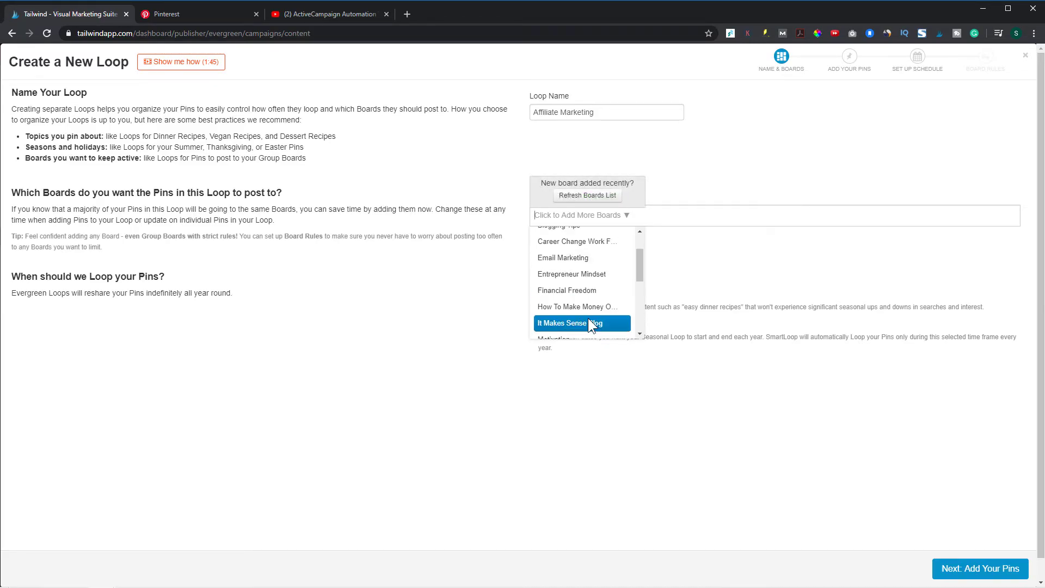
pyautogui.click(589, 317)
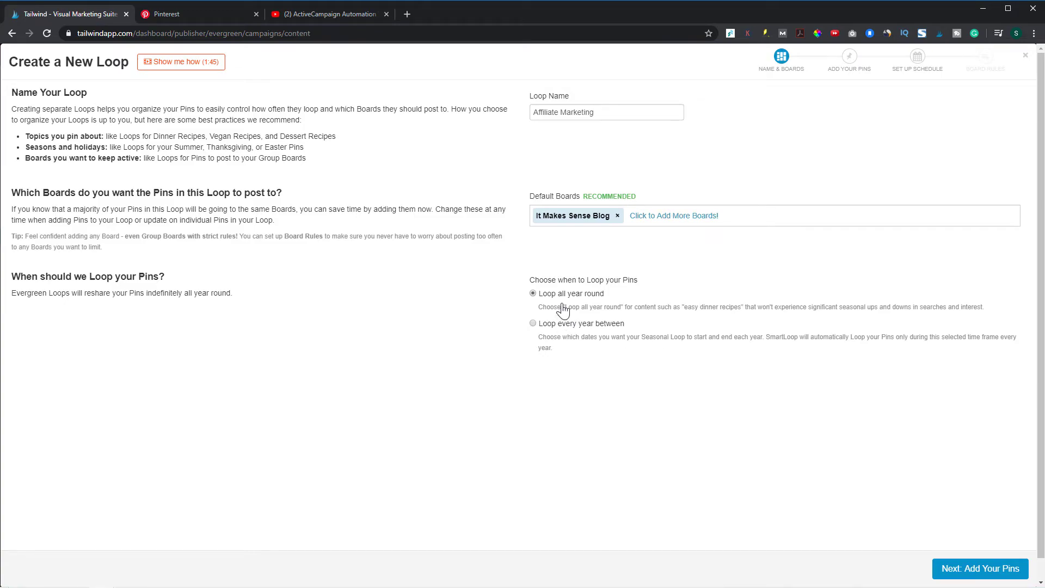
pyautogui.click(947, 569)
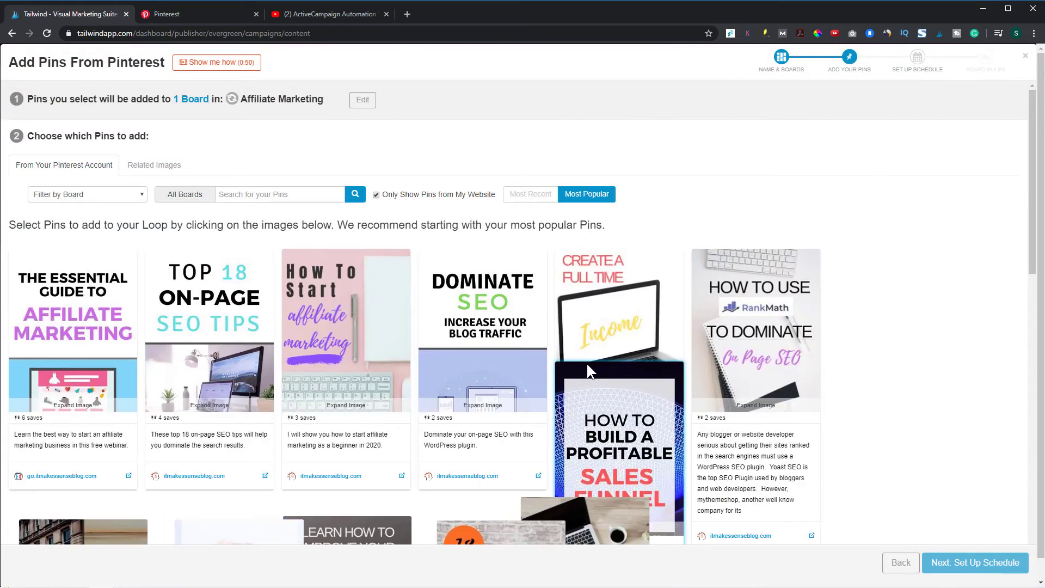
# Look through the most popular website pins available for the Affiliate Marketing loop
pyautogui.scroll(-2, 528, 346)
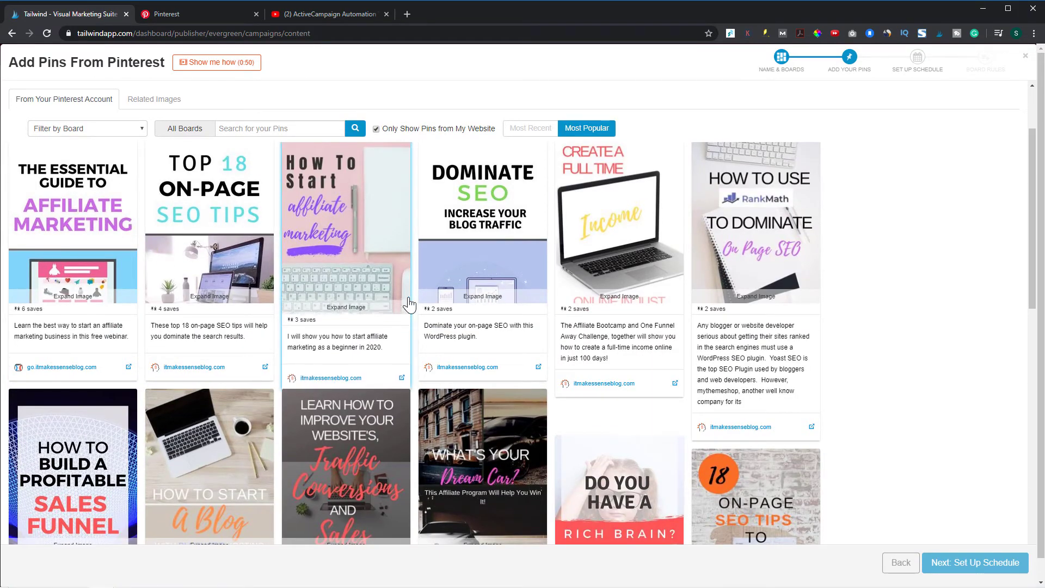
pyautogui.scroll(-5, 398, 260)
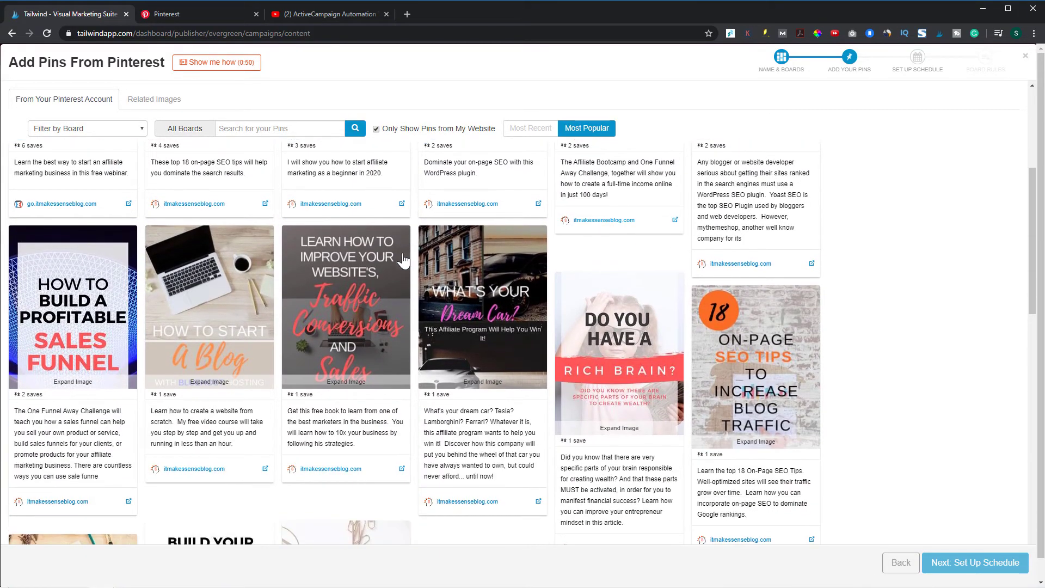
pyautogui.scroll(-2, 469, 262)
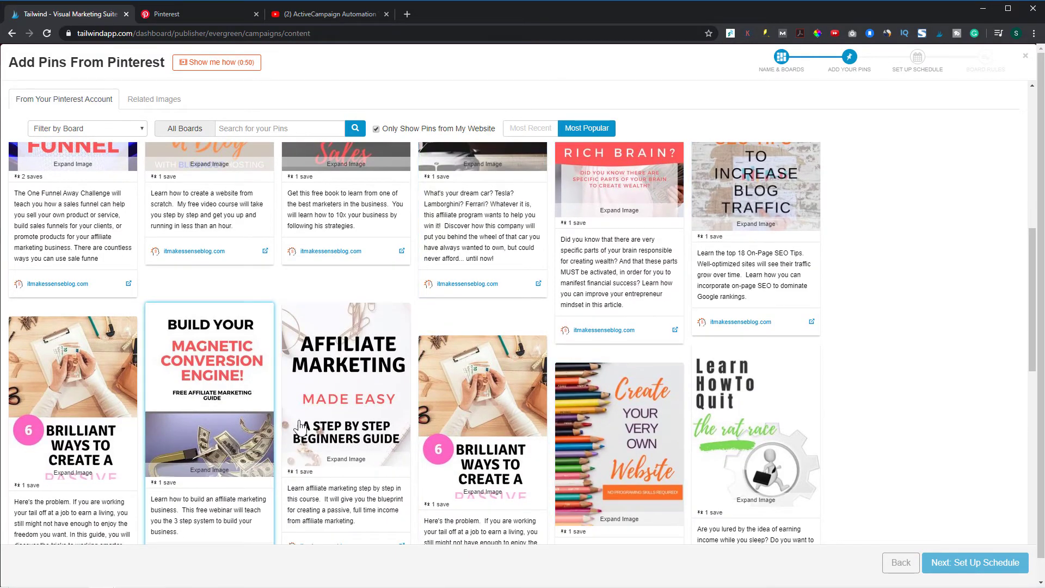
pyautogui.scroll(-1, 937, 342)
pyautogui.scroll(-2, 937, 341)
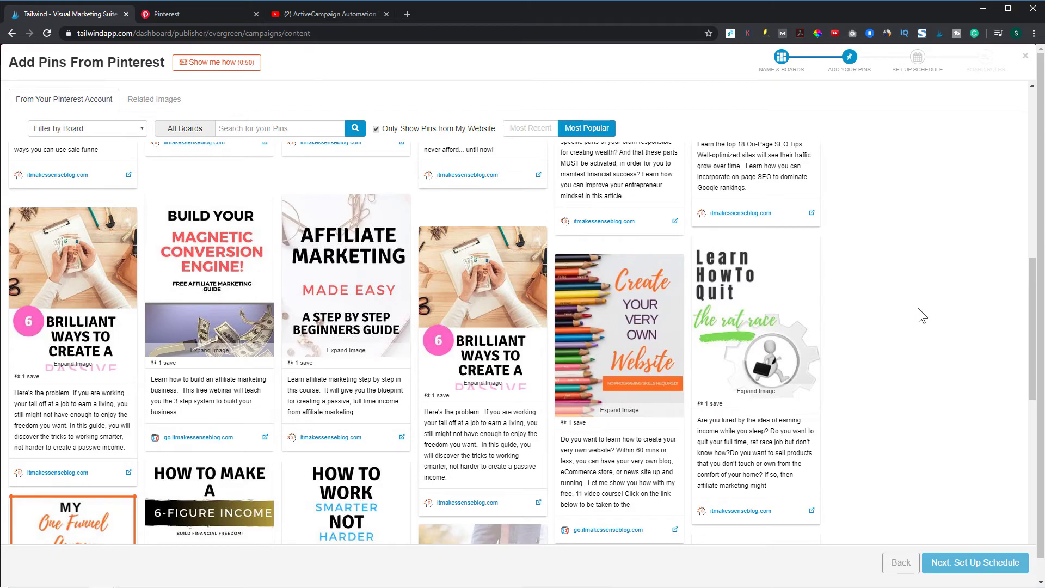
pyautogui.scroll(6, 918, 308)
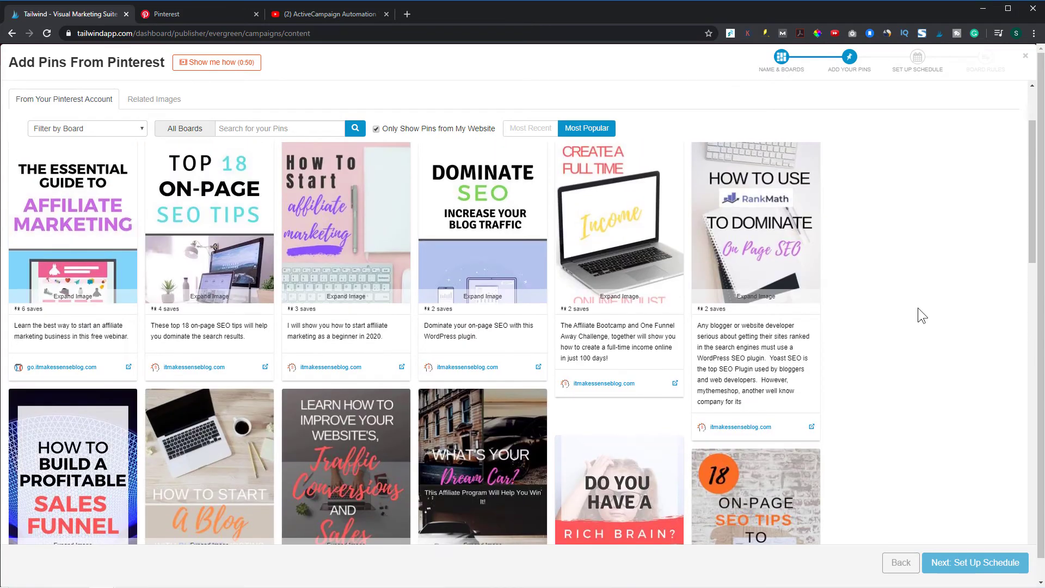
pyautogui.scroll(1, 918, 308)
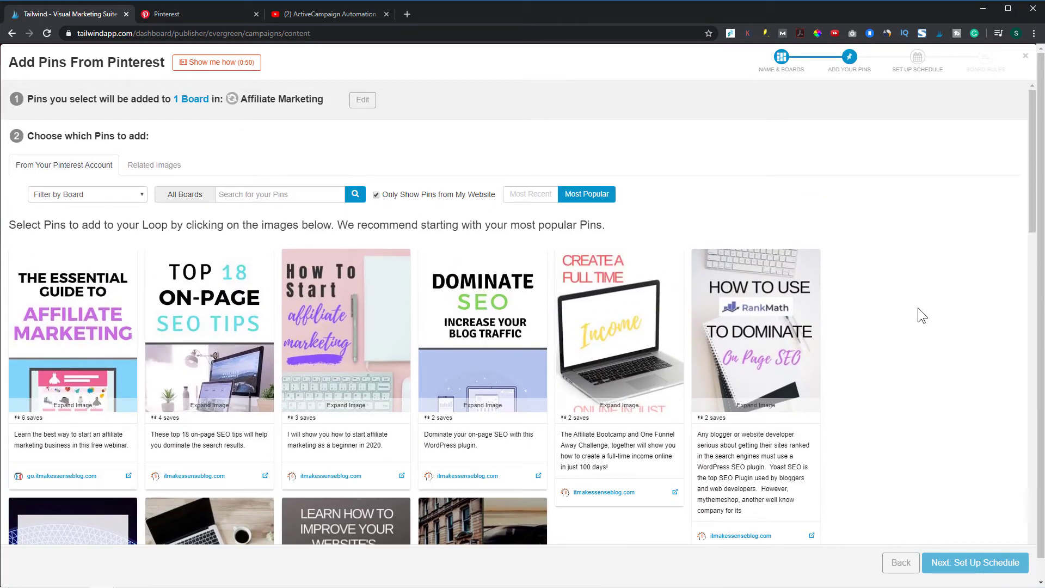